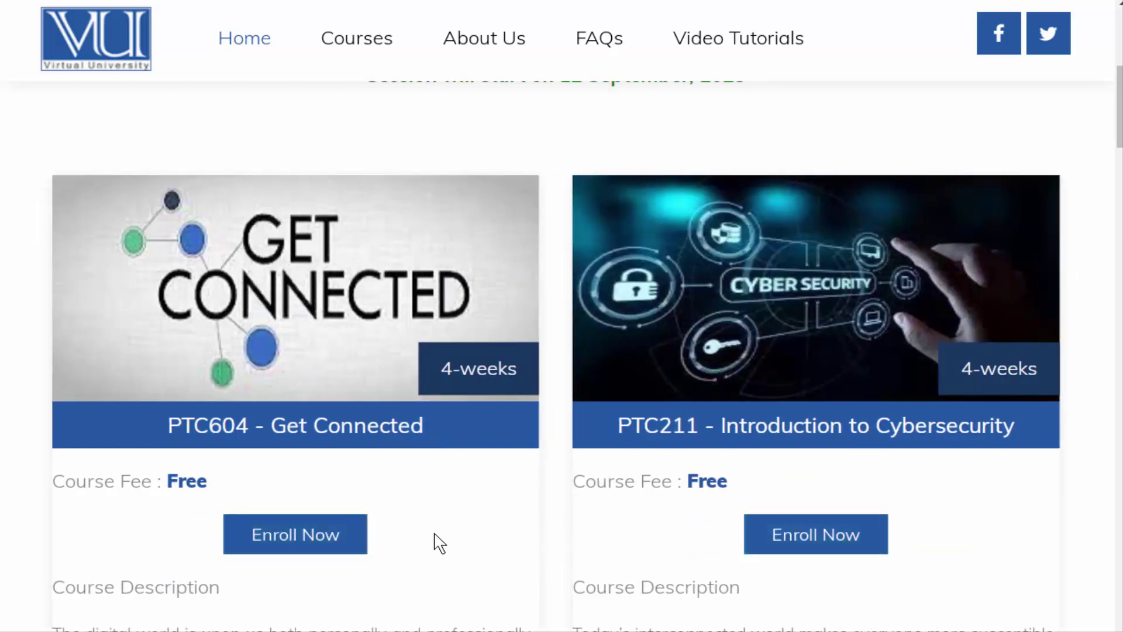
# Open the enrollment form under PTC211 - Introduction to Cybersecurity in the course carousel
pyautogui.scroll(-1, 442, 536)
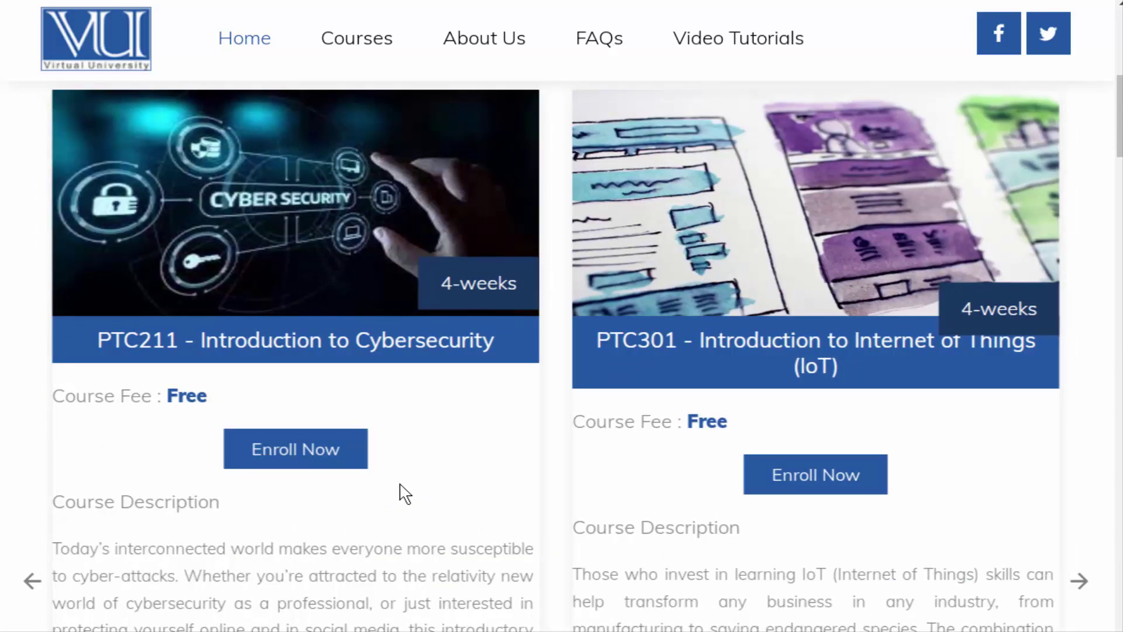
pyautogui.click(349, 458)
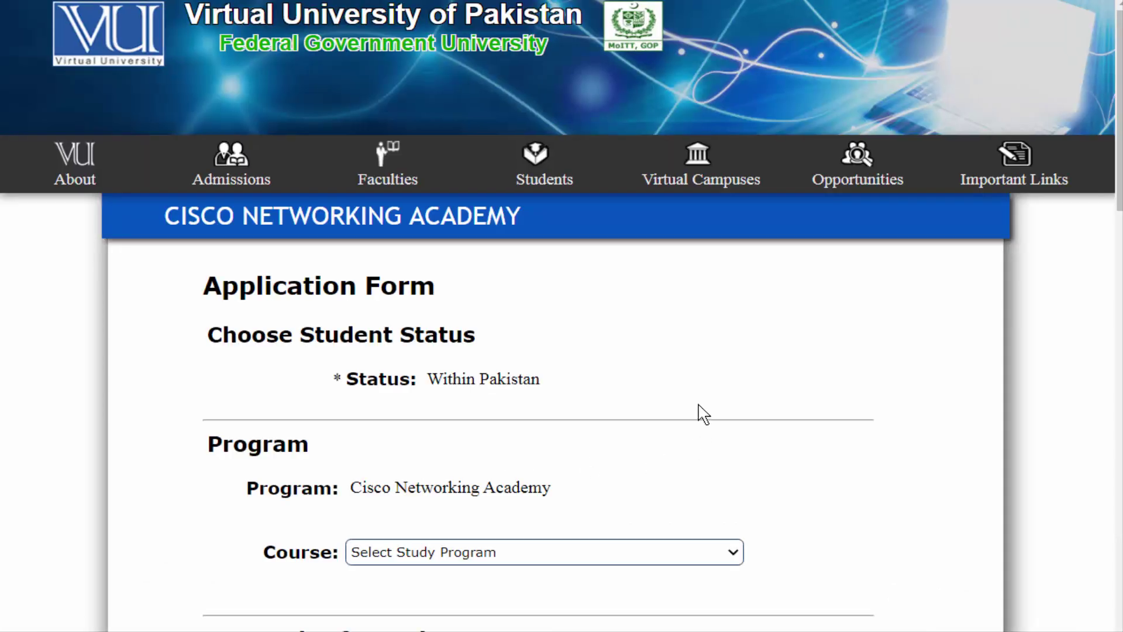
# Choose Programming Essentials in Python from the application's Course dropdown
pyautogui.scroll(-1, 701, 413)
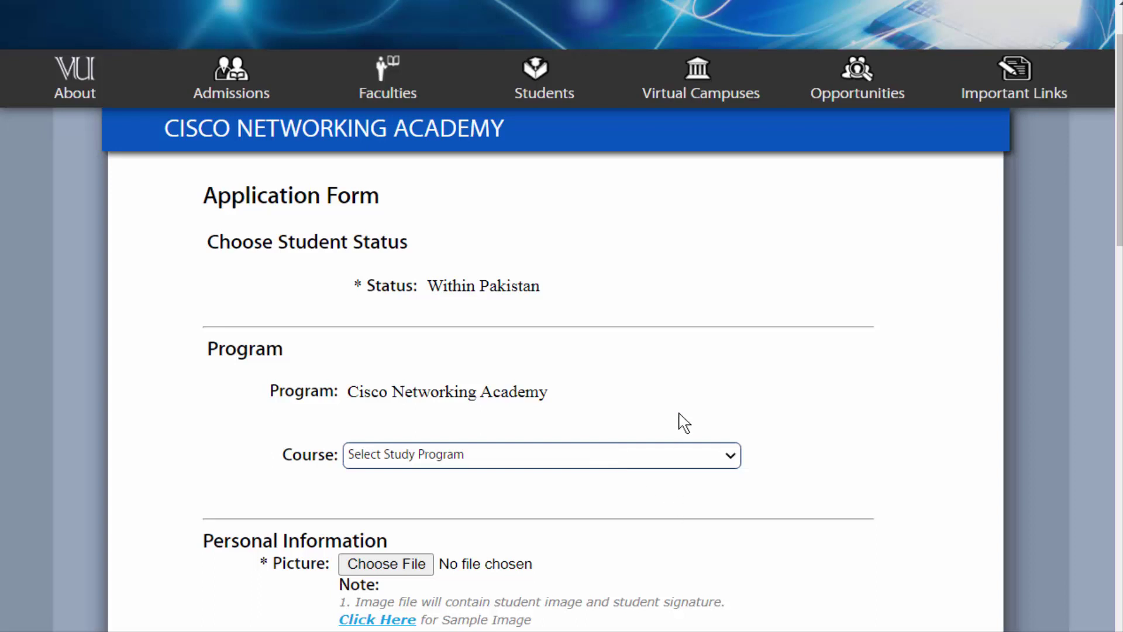
pyautogui.scroll(-1, 683, 422)
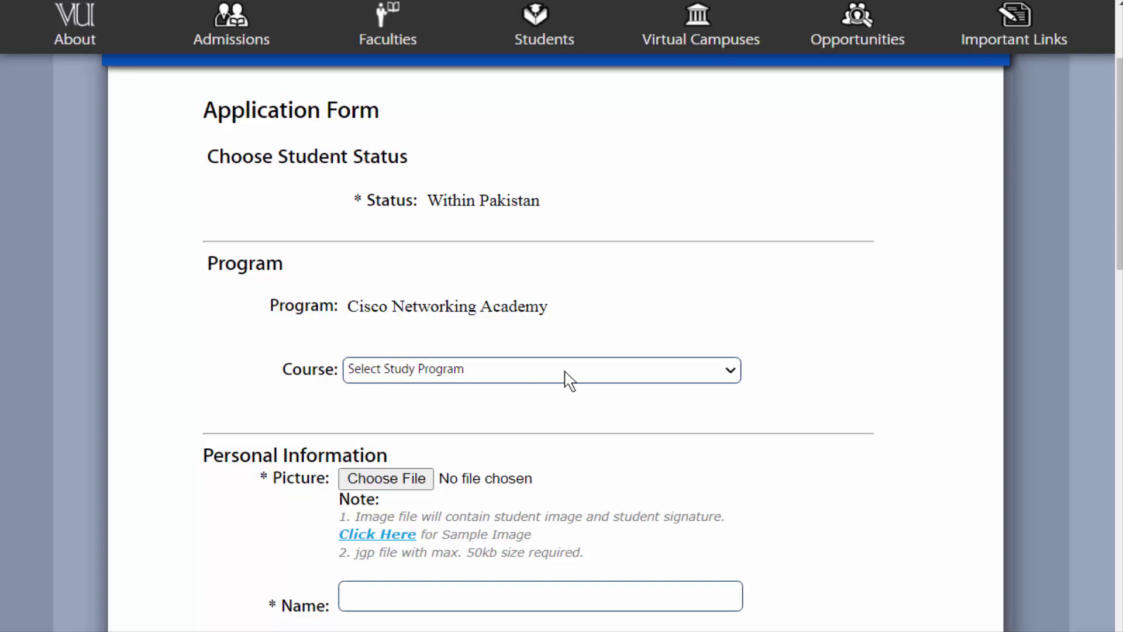
pyautogui.click(730, 375)
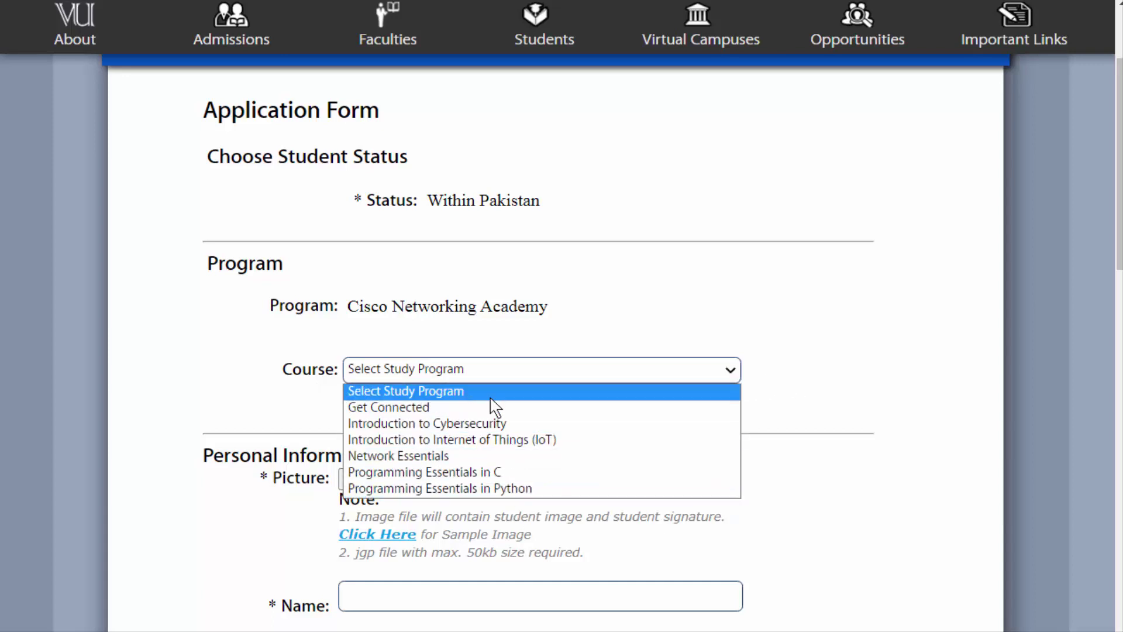
pyautogui.click(809, 326)
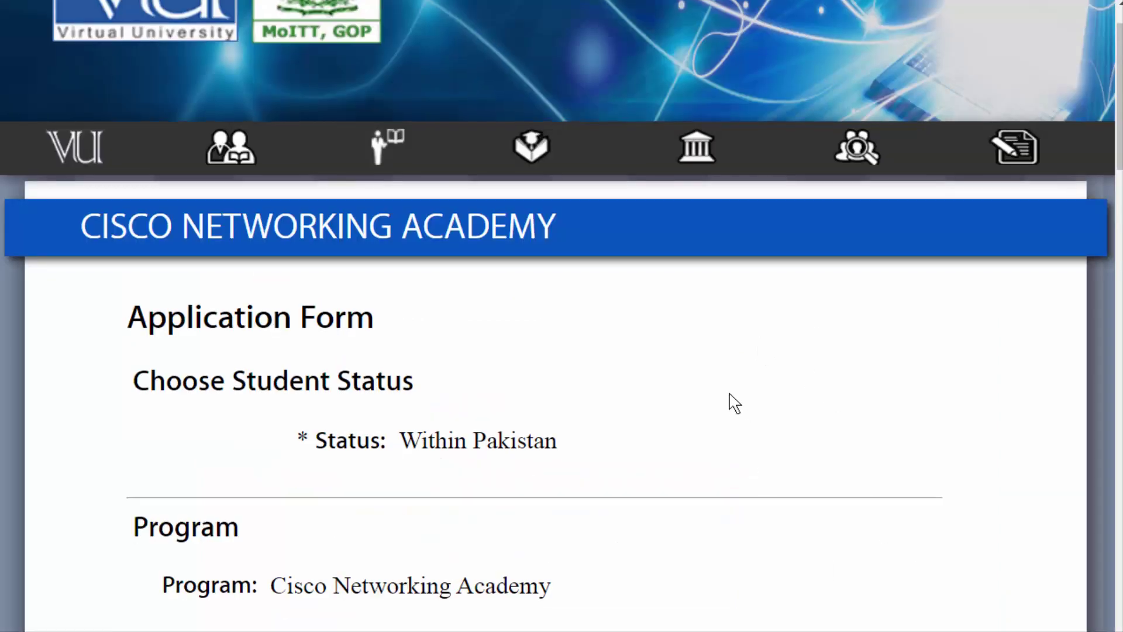
pyautogui.scroll(-3, 735, 403)
pyautogui.scroll(-3, 735, 403)
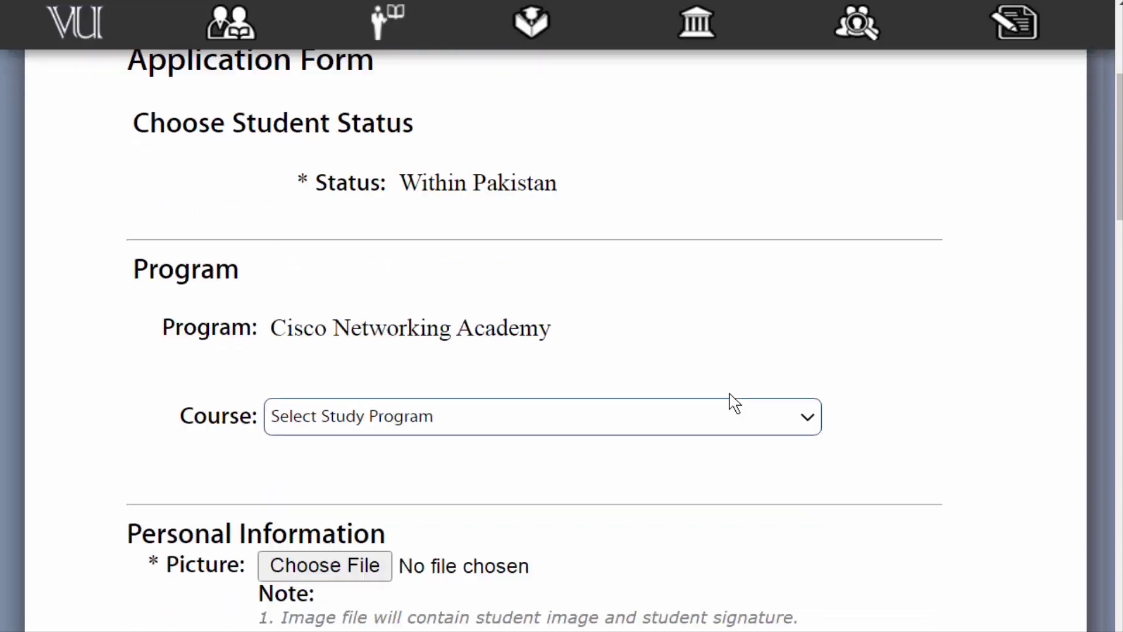
pyautogui.click(810, 338)
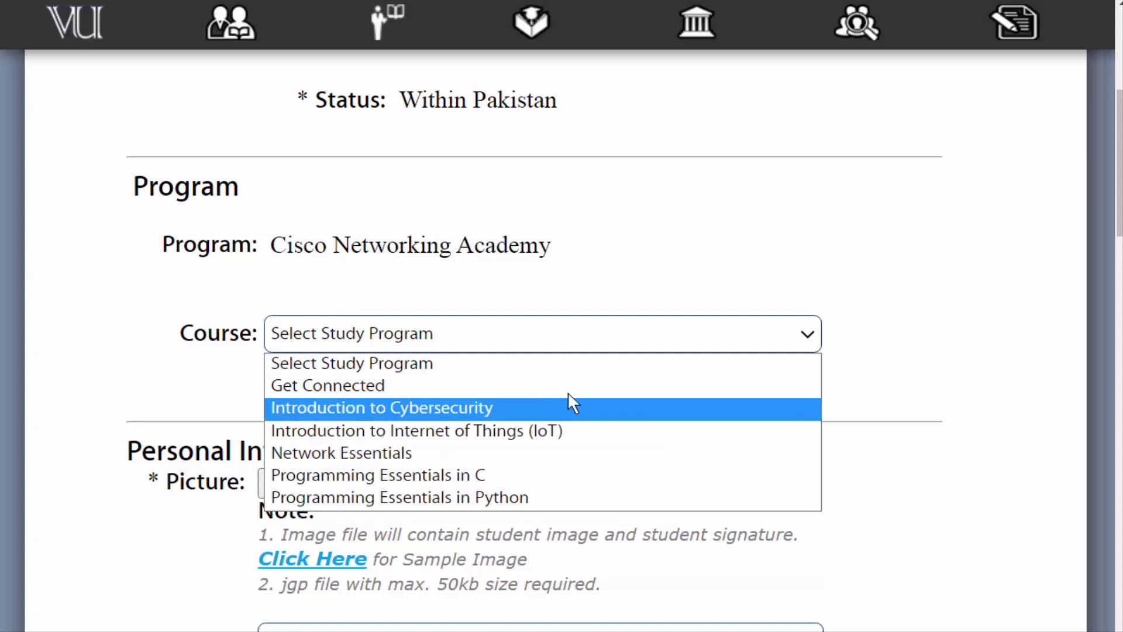
pyautogui.click(584, 497)
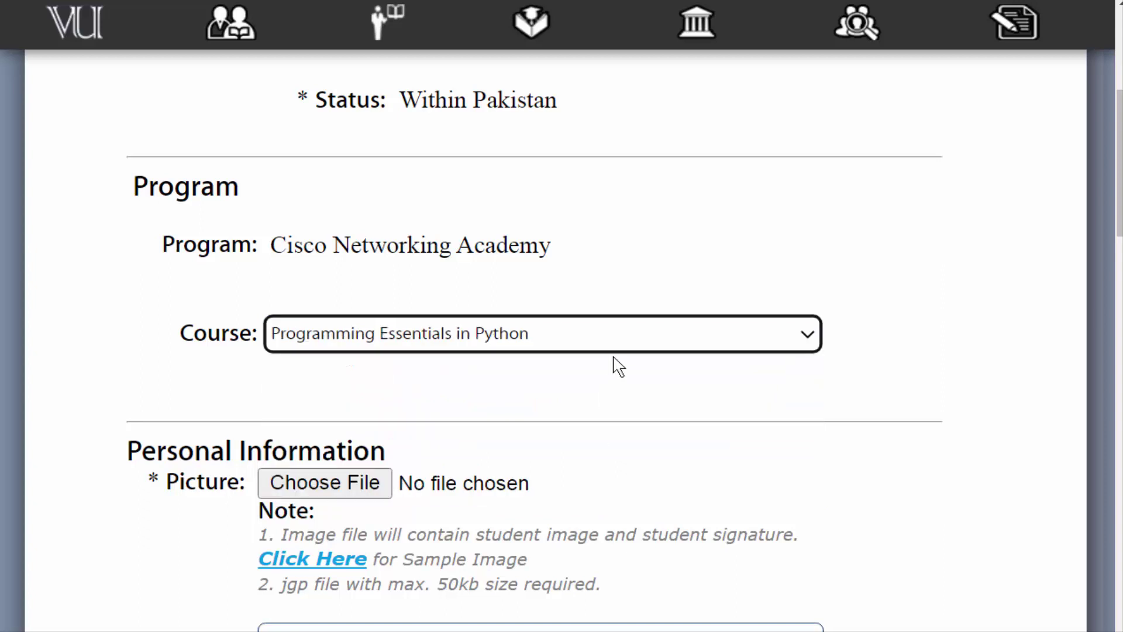
pyautogui.scroll(-3, 618, 367)
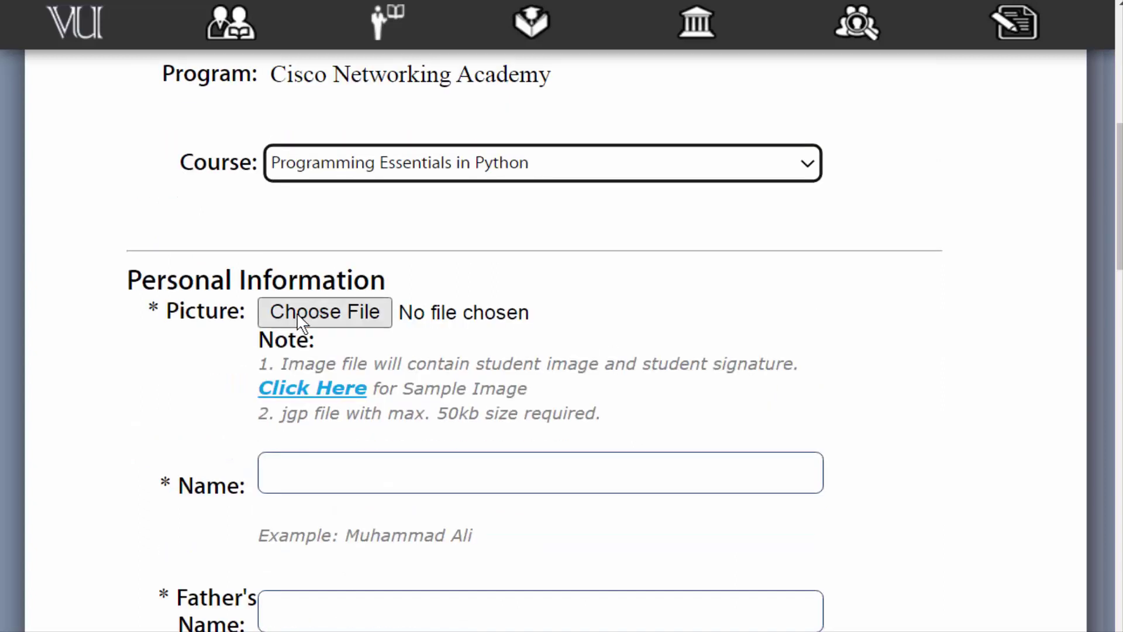
# Attach Sami-18kb.jpg from the Desktop as the applicant's picture
pyautogui.click(349, 321)
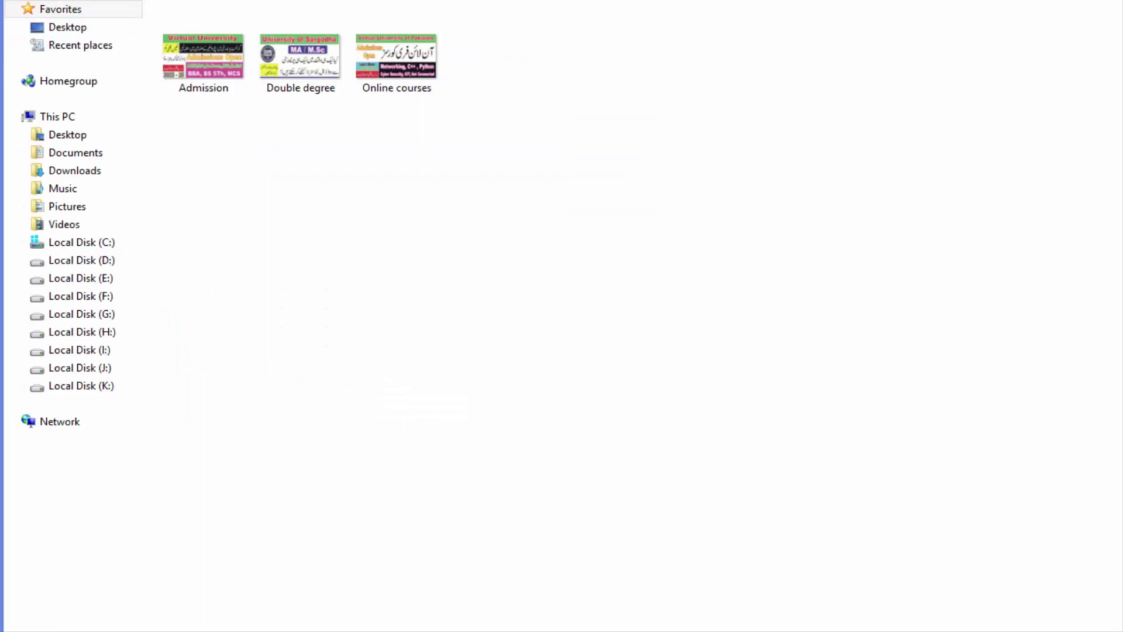
pyautogui.click(77, 32)
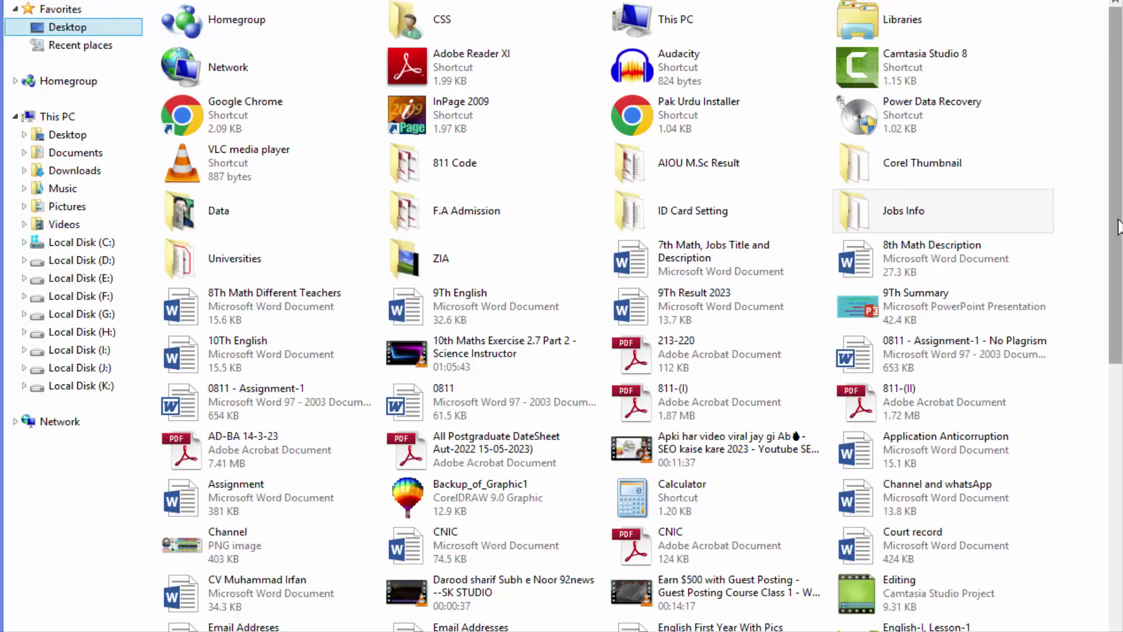
pyautogui.moveTo(1118, 250); pyautogui.dragTo(1118, 539)
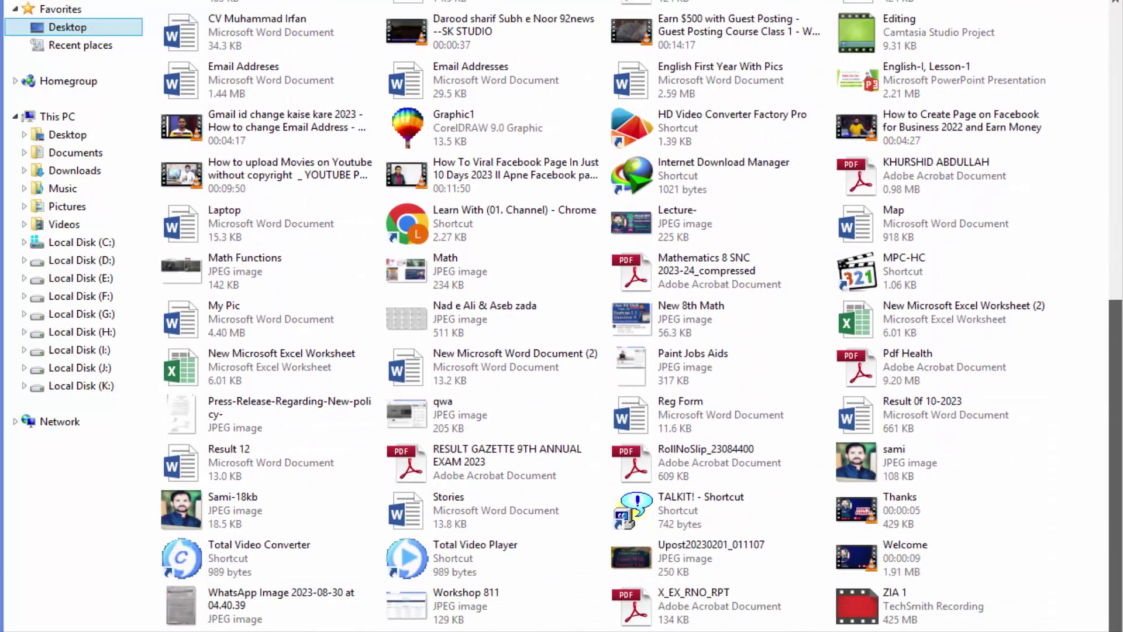
pyautogui.click(230, 513)
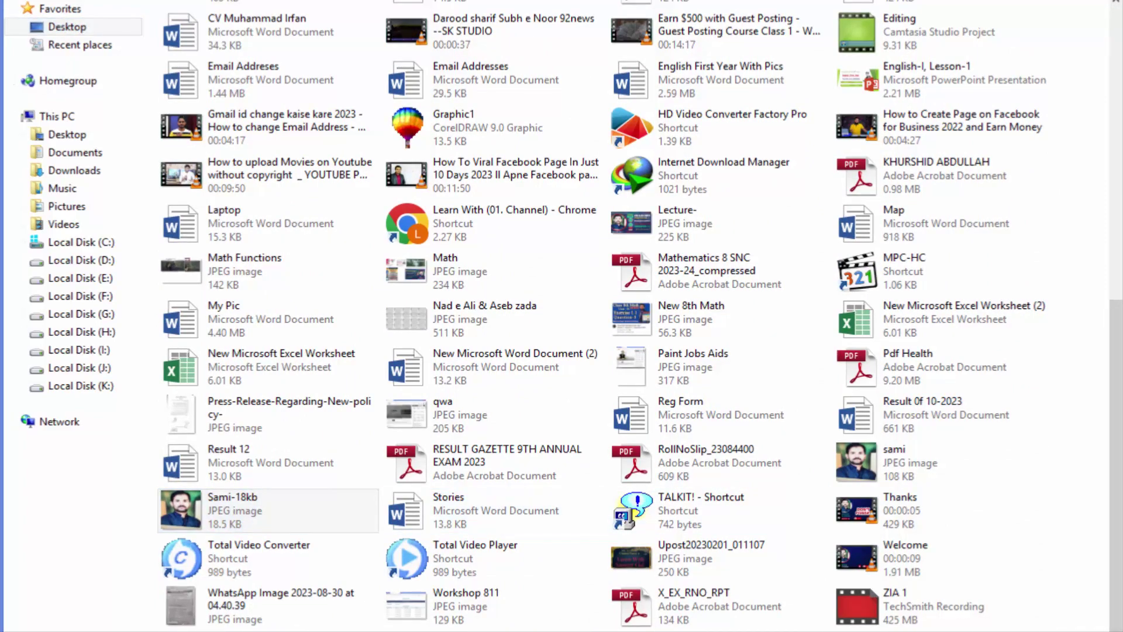
pyautogui.press('Return')
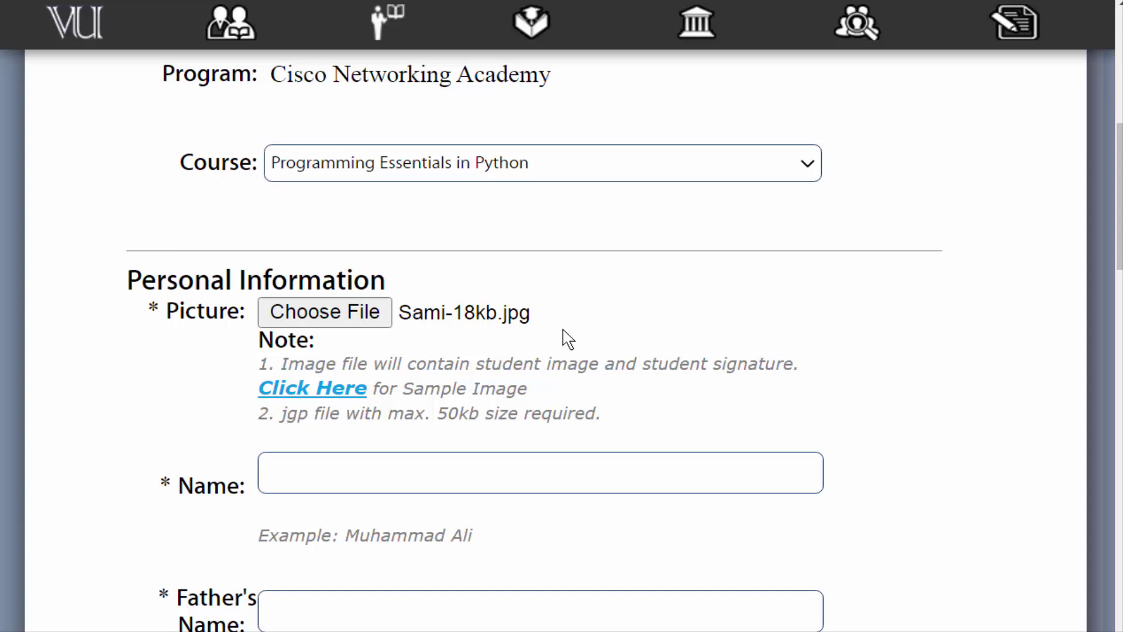
# Autofill the applicant's name and father's name fields
pyautogui.scroll(-3, 568, 340)
pyautogui.click(368, 299)
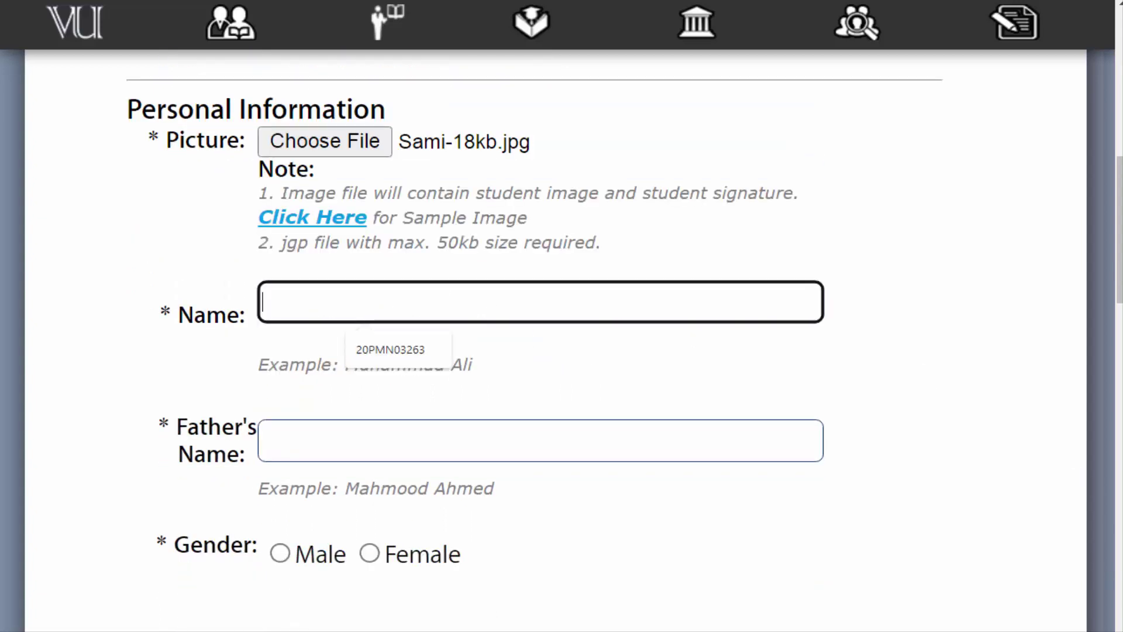
pyautogui.click(404, 350)
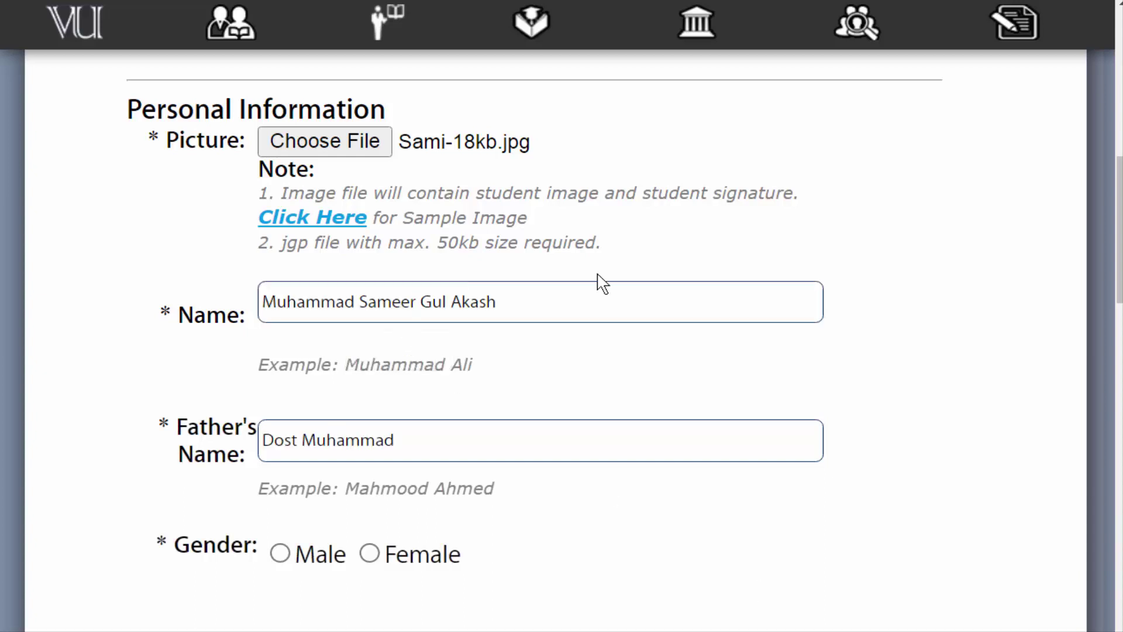
pyautogui.click(535, 303)
pyautogui.scroll(-3, 535, 303)
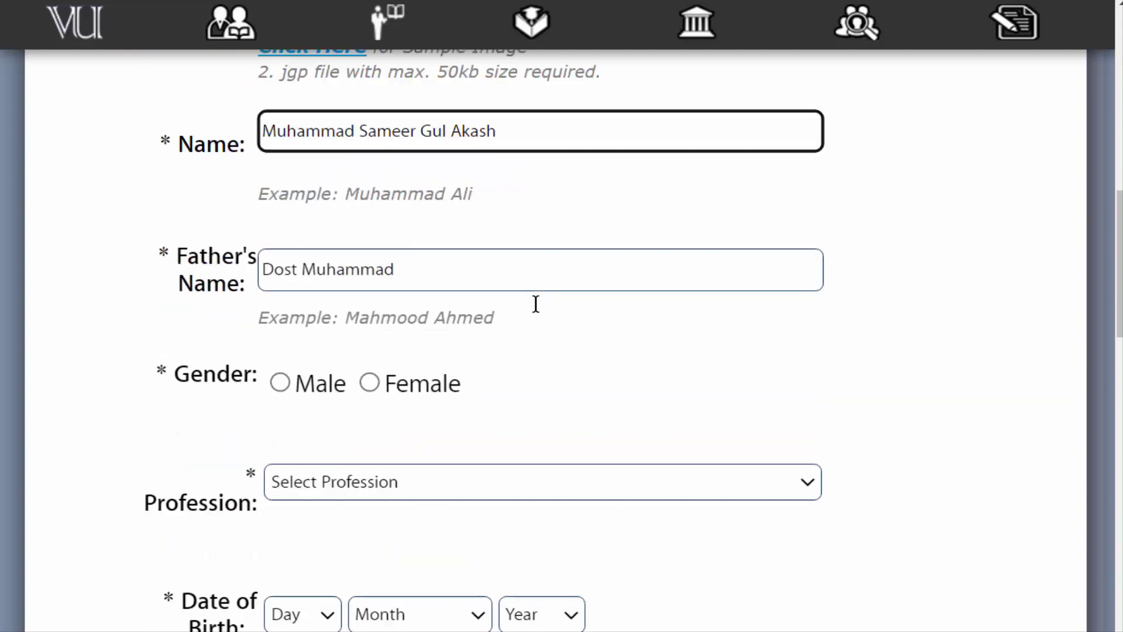
pyautogui.click(441, 281)
pyautogui.scroll(-4, 441, 280)
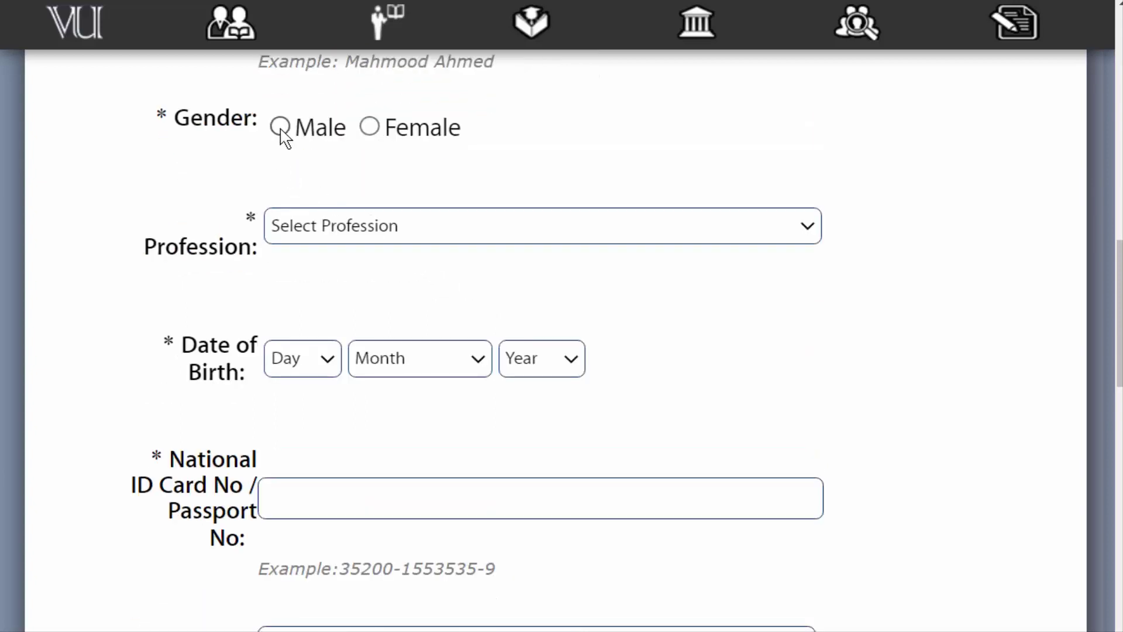
# Set gender to Male and profession to Higher education students
pyautogui.click(279, 129)
pyautogui.click(803, 231)
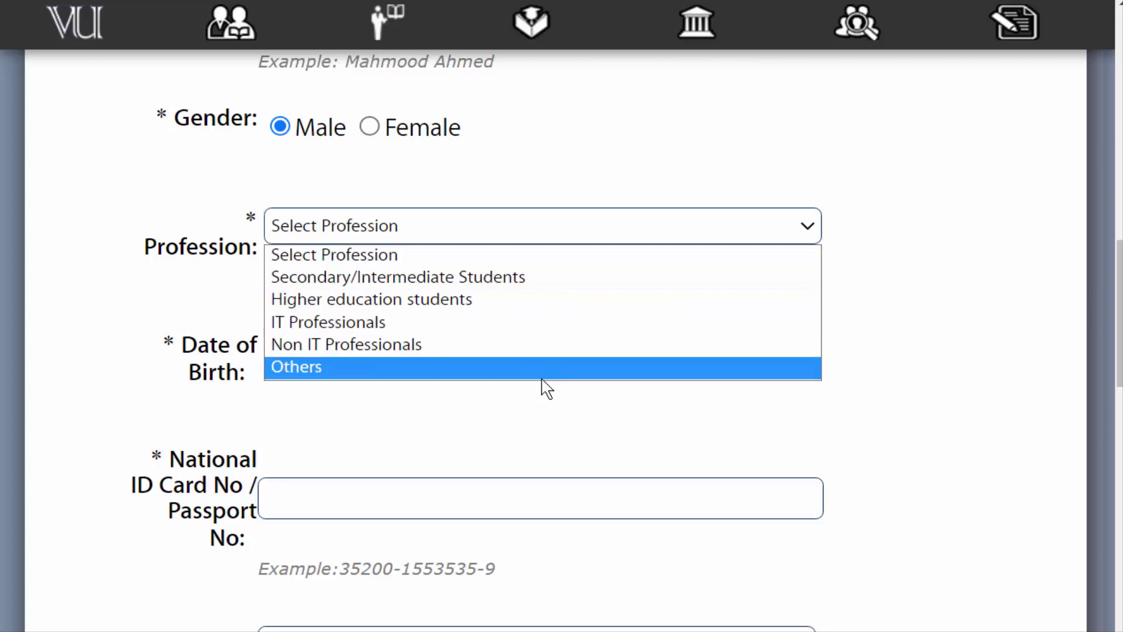
pyautogui.press('Up')
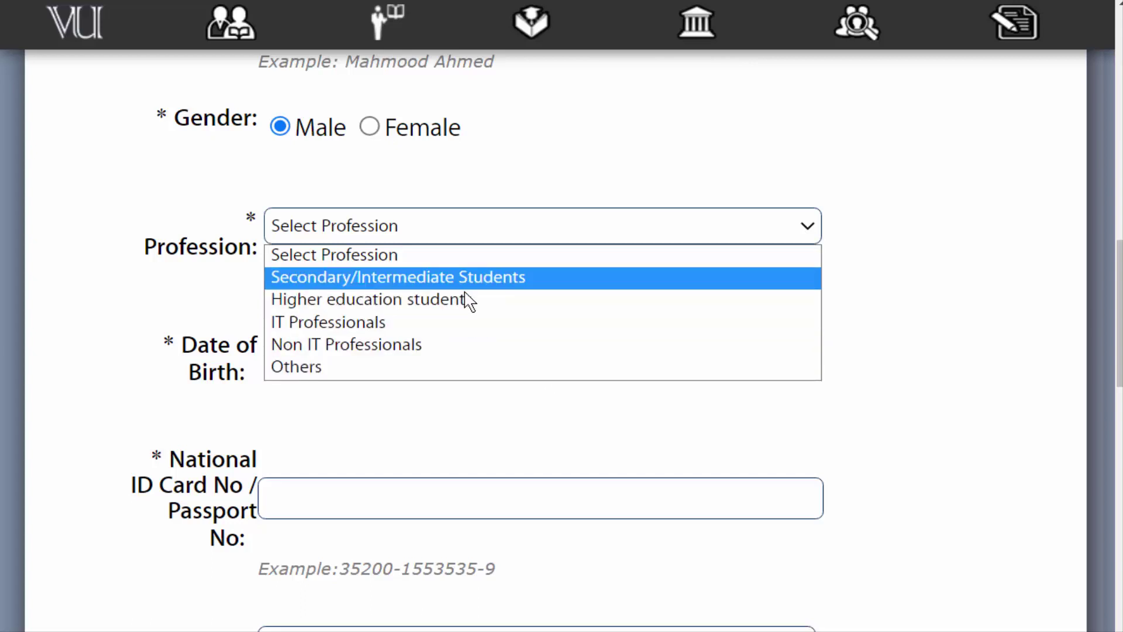
pyautogui.click(461, 299)
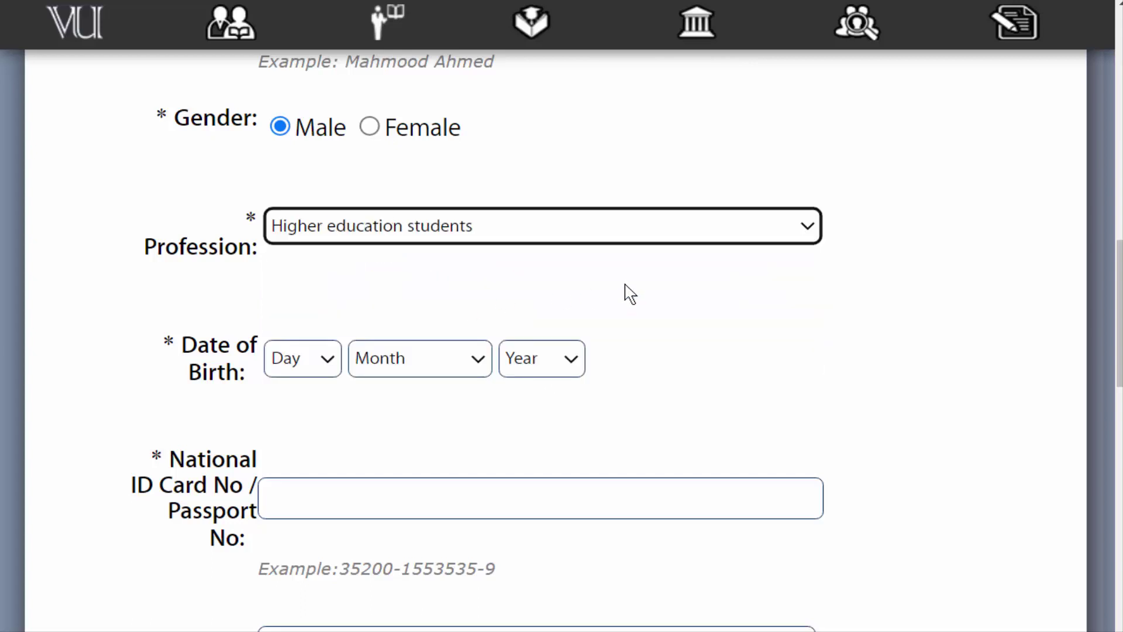
pyautogui.click(328, 363)
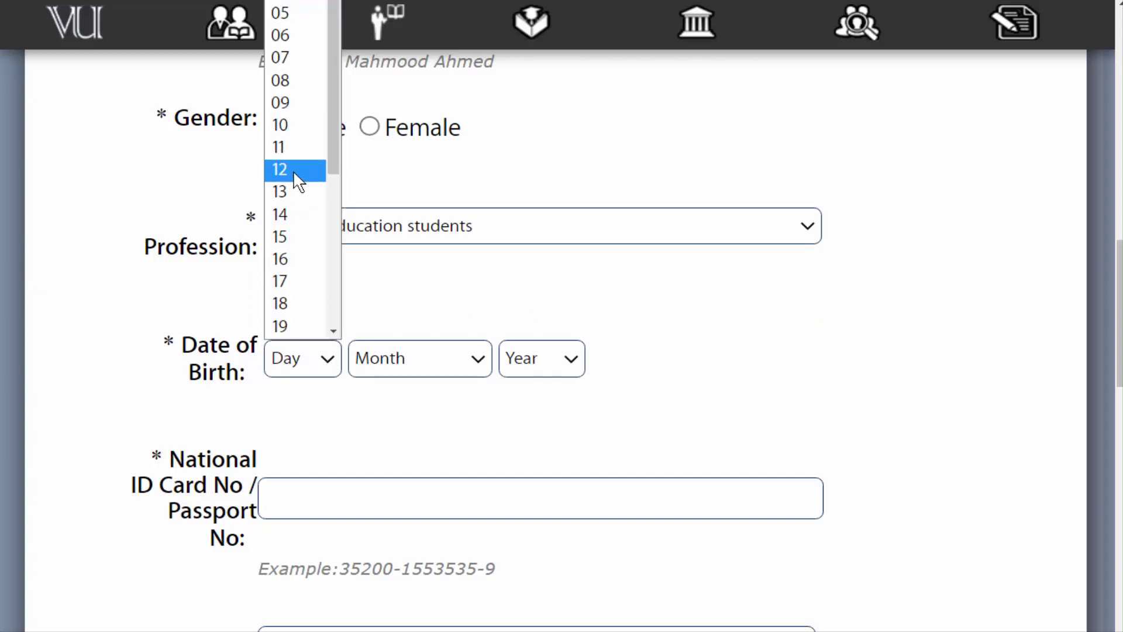
pyautogui.click(293, 170)
pyautogui.click(473, 368)
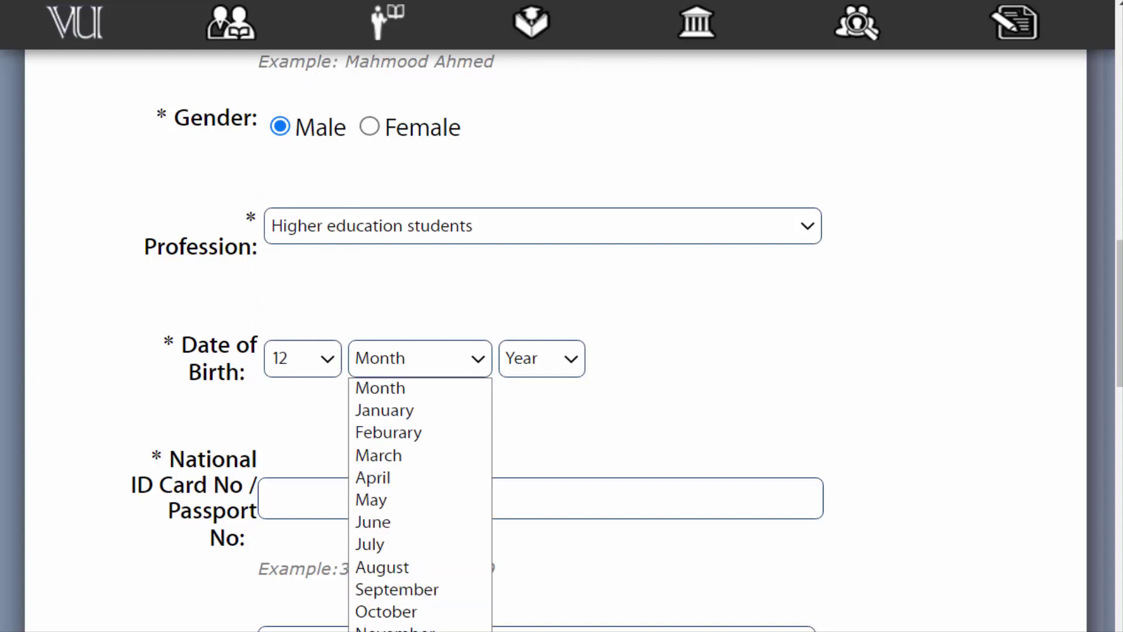
pyautogui.click(398, 630)
pyautogui.click(572, 369)
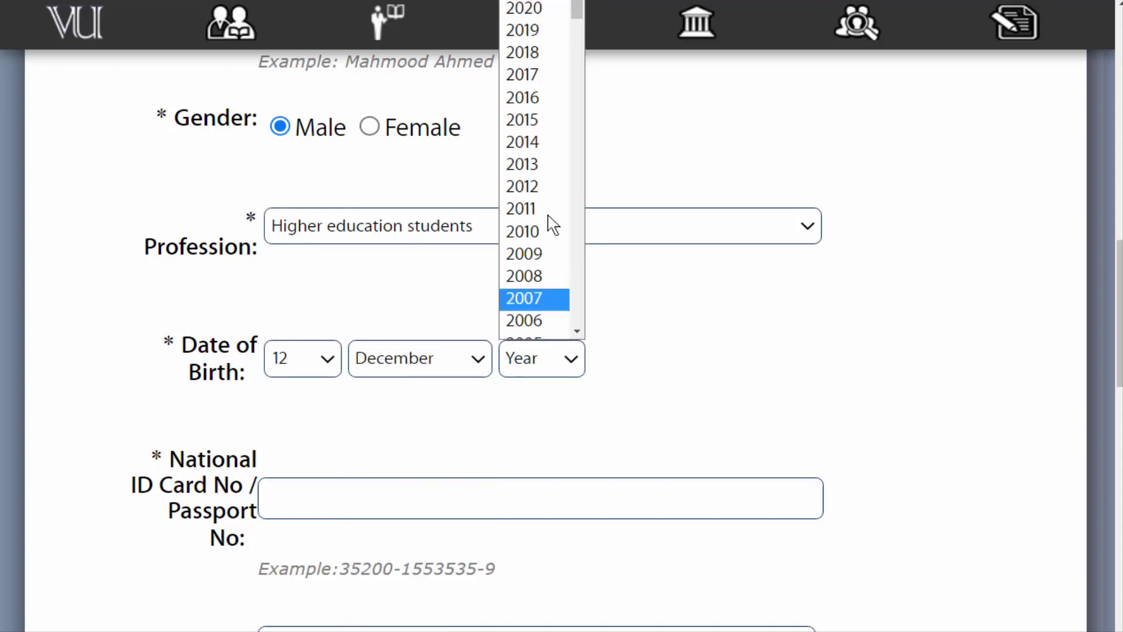
pyautogui.scroll(-3, 561, 159)
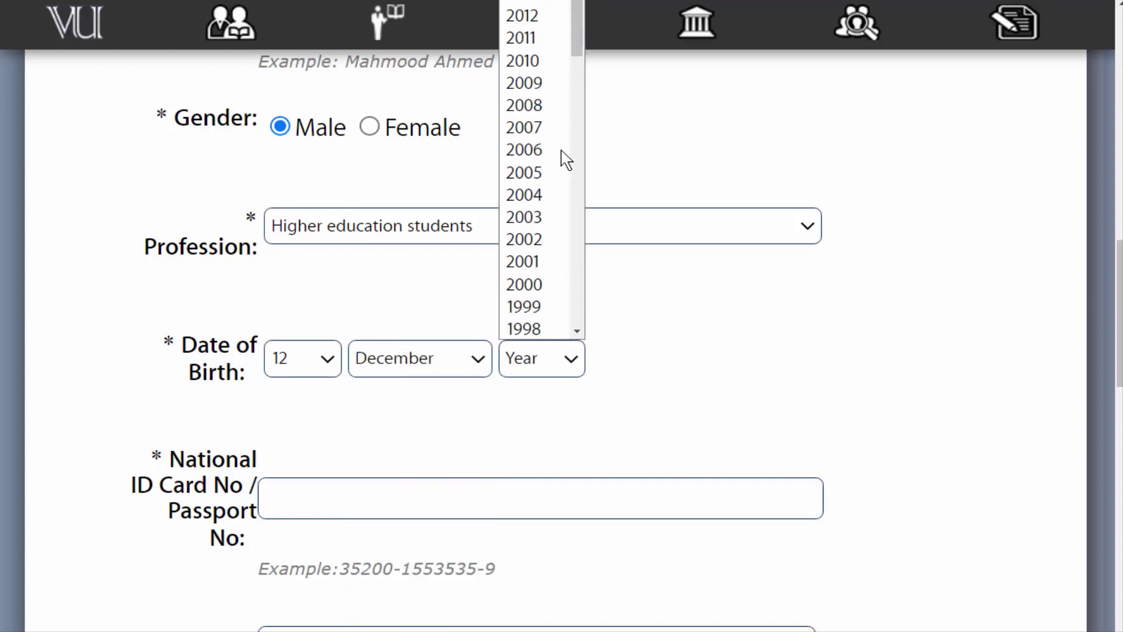
pyautogui.scroll(-5, 562, 175)
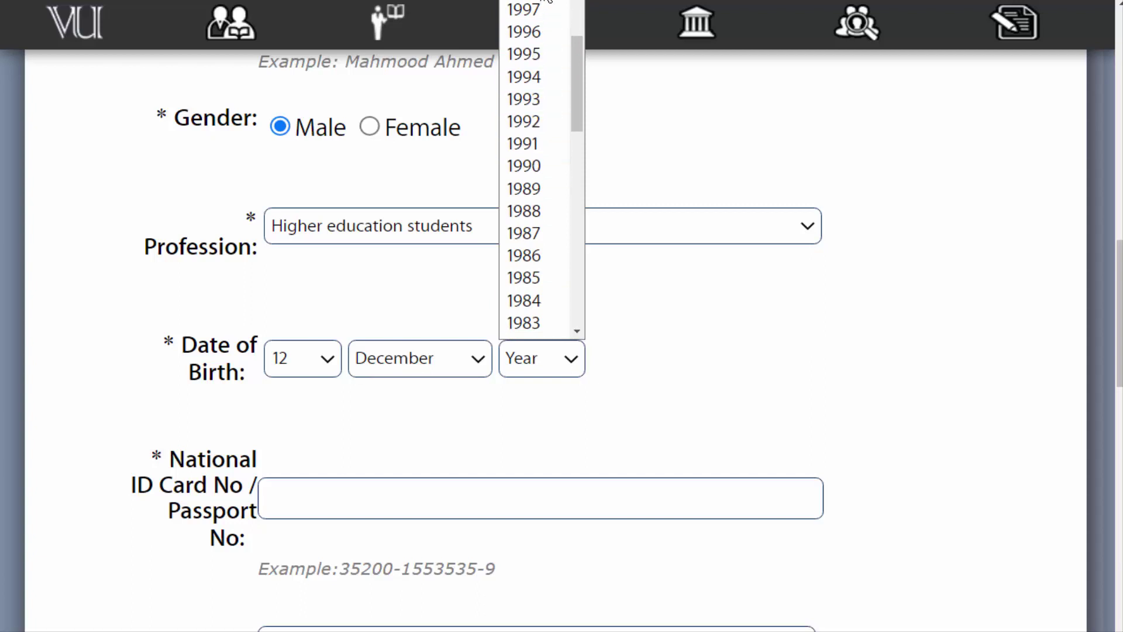
pyautogui.click(536, 33)
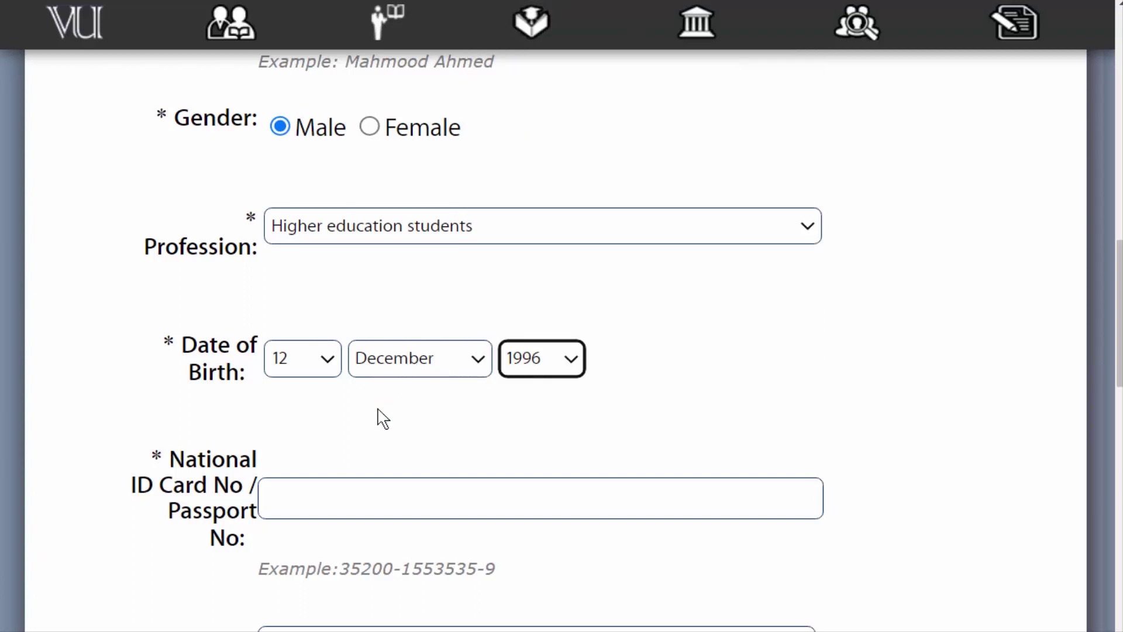
pyautogui.click(381, 417)
pyautogui.scroll(-3, 377, 412)
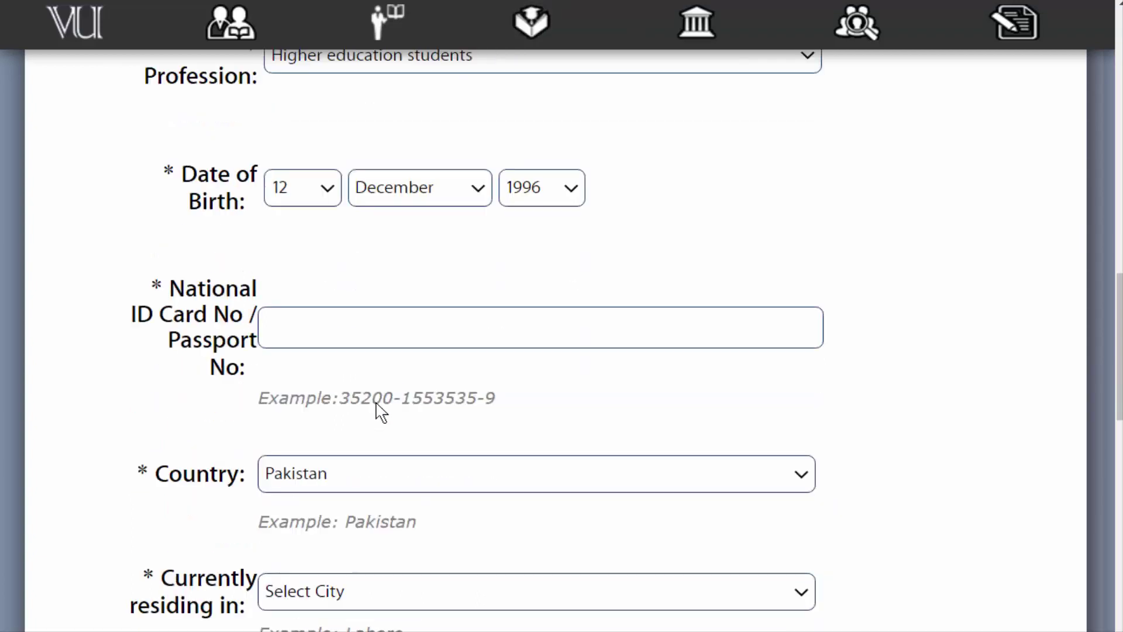
# Enter the applicant's national ID card number in the National ID Card No / Passport No field
pyautogui.click(322, 324)
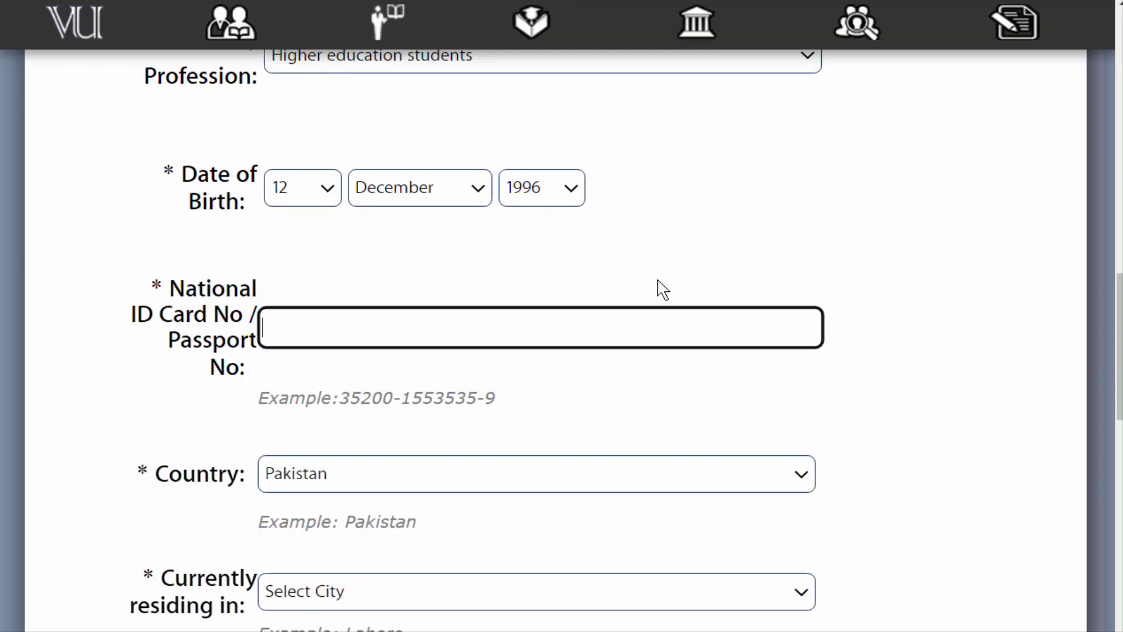
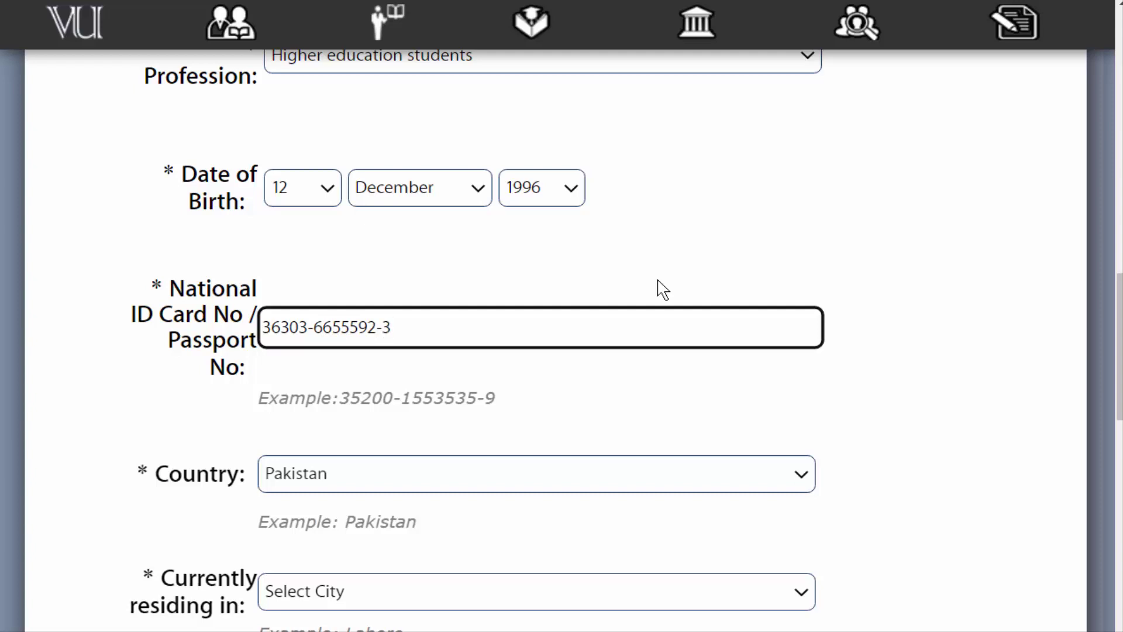
pyautogui.press('Tab')
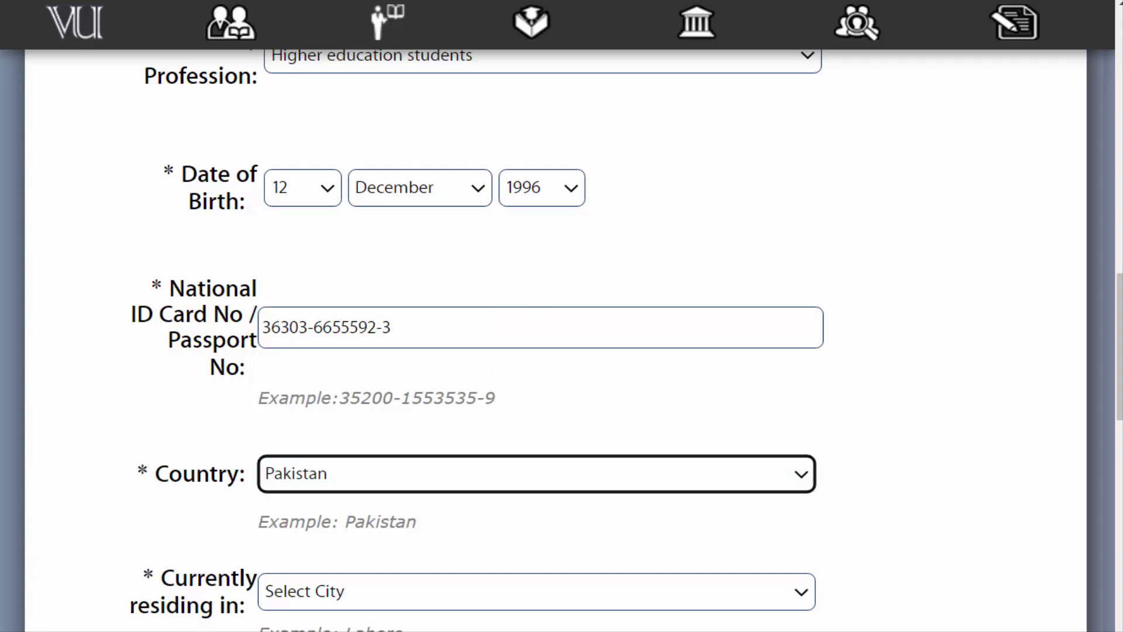
# Set Currently residing in to MULTAN
pyautogui.scroll(-4, 647, 346)
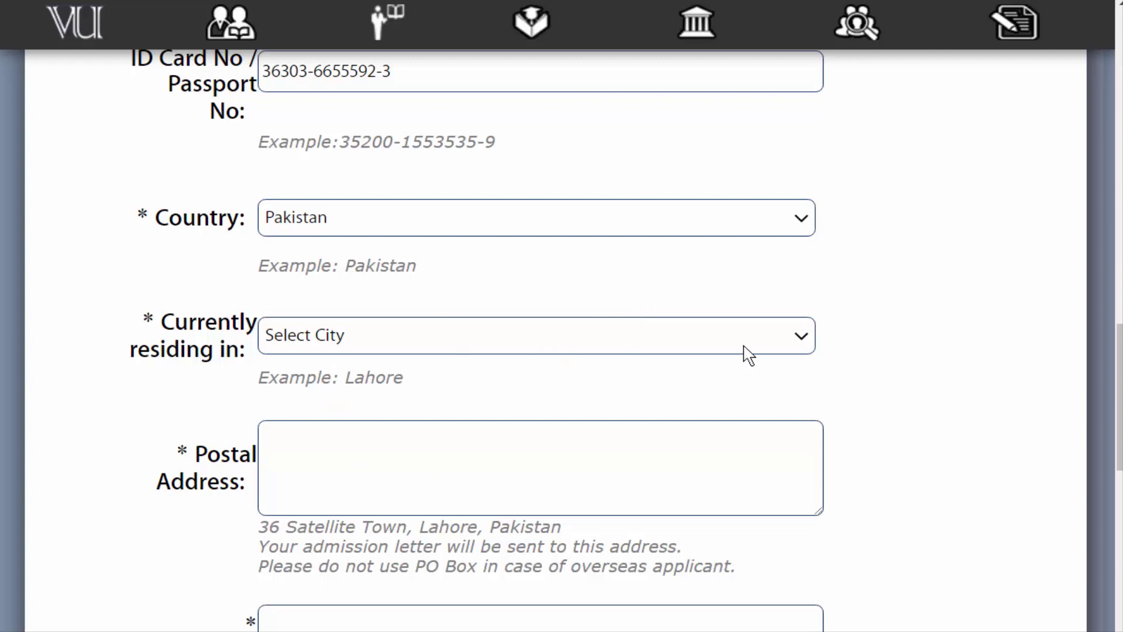
pyautogui.click(803, 344)
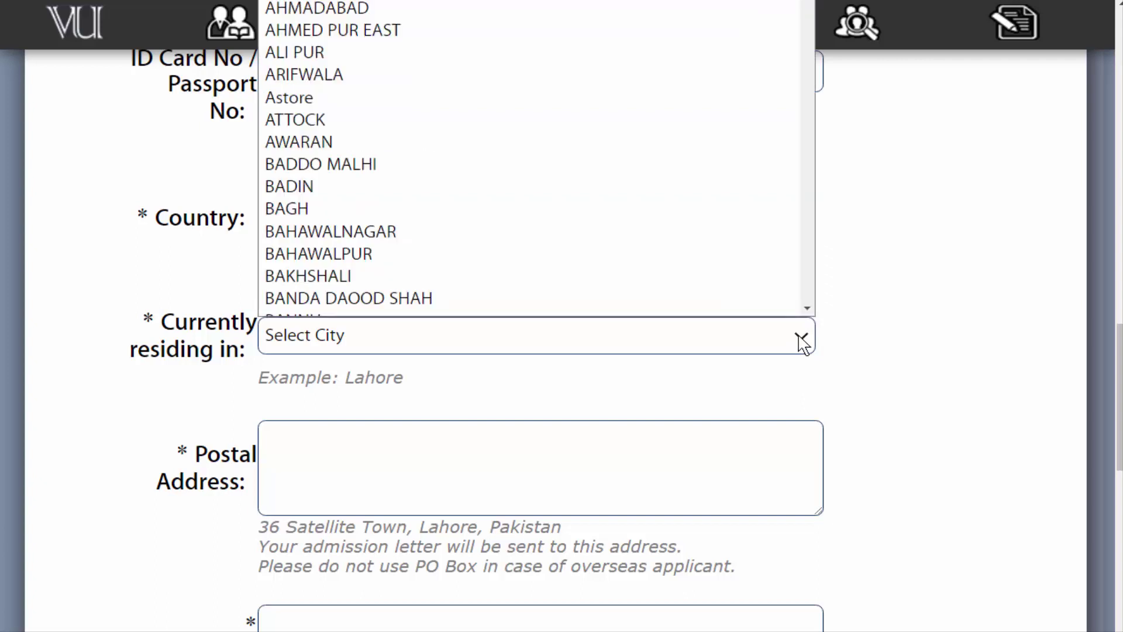
pyautogui.write('multan')
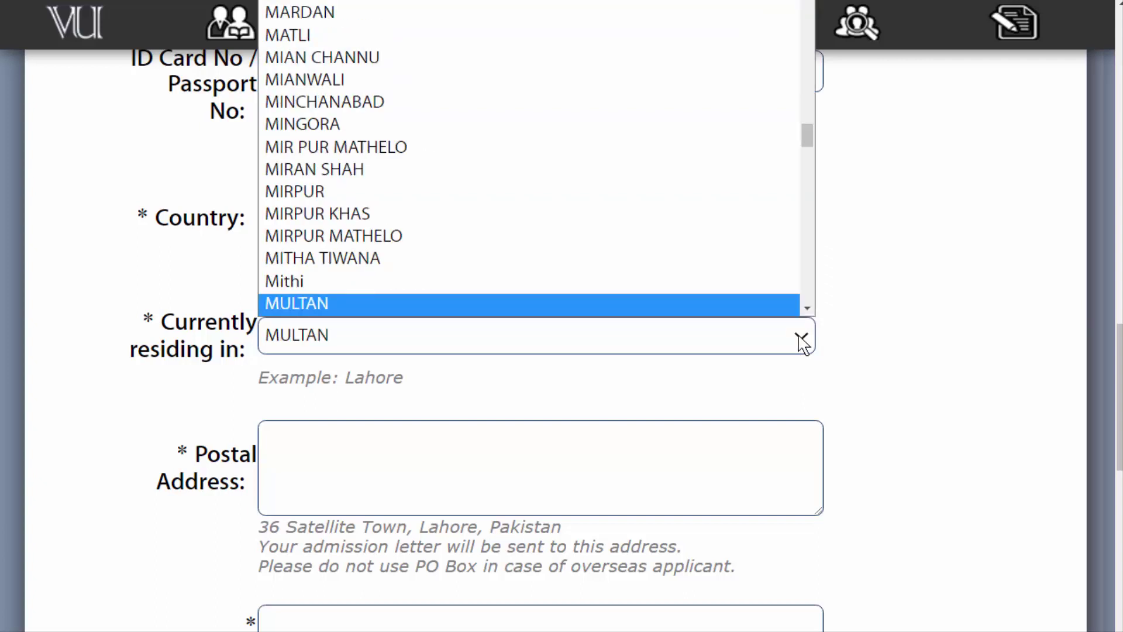
pyautogui.press('Return')
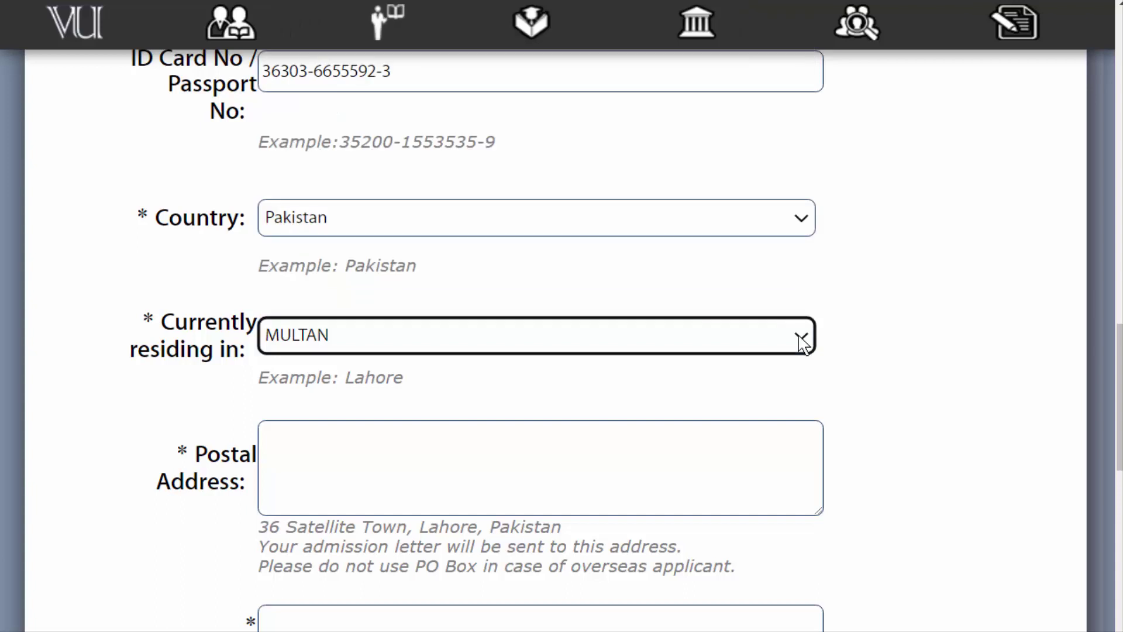
# Paste the applicant's address into the Postal Address and Permanent Address fields
pyautogui.scroll(-1, 451, 474)
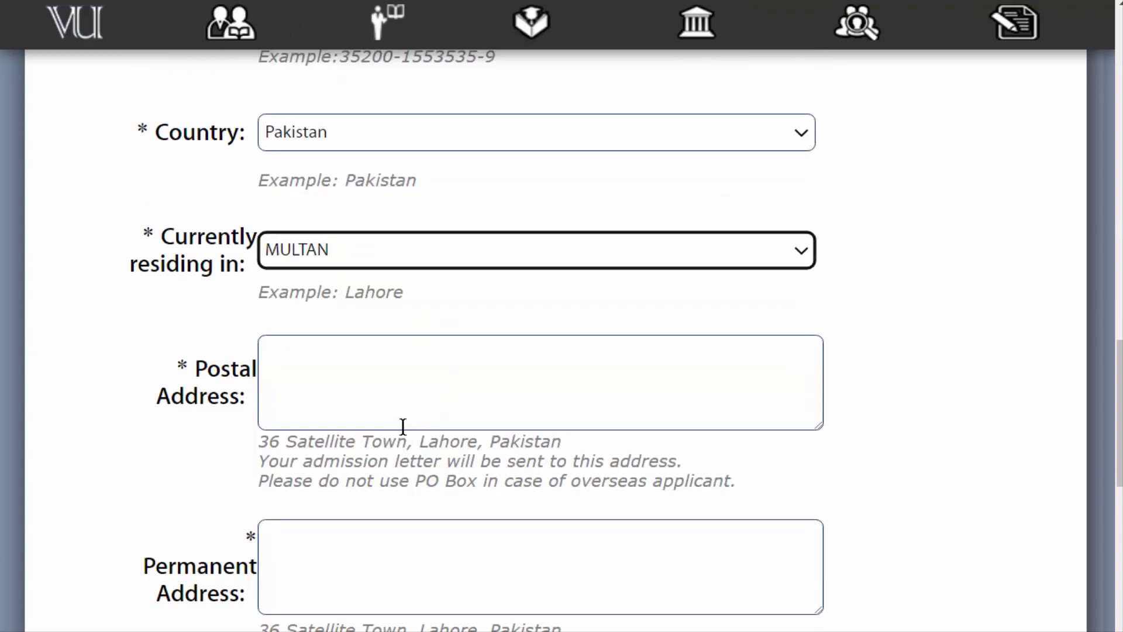
pyautogui.click(295, 358)
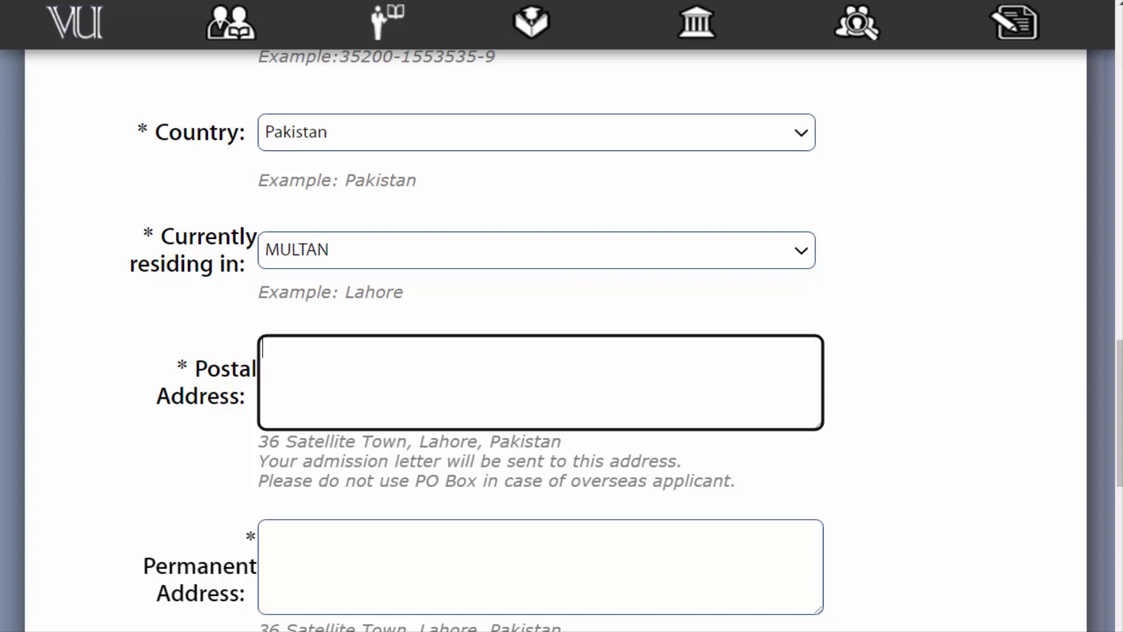
pyautogui.scroll(-1, 561, 339)
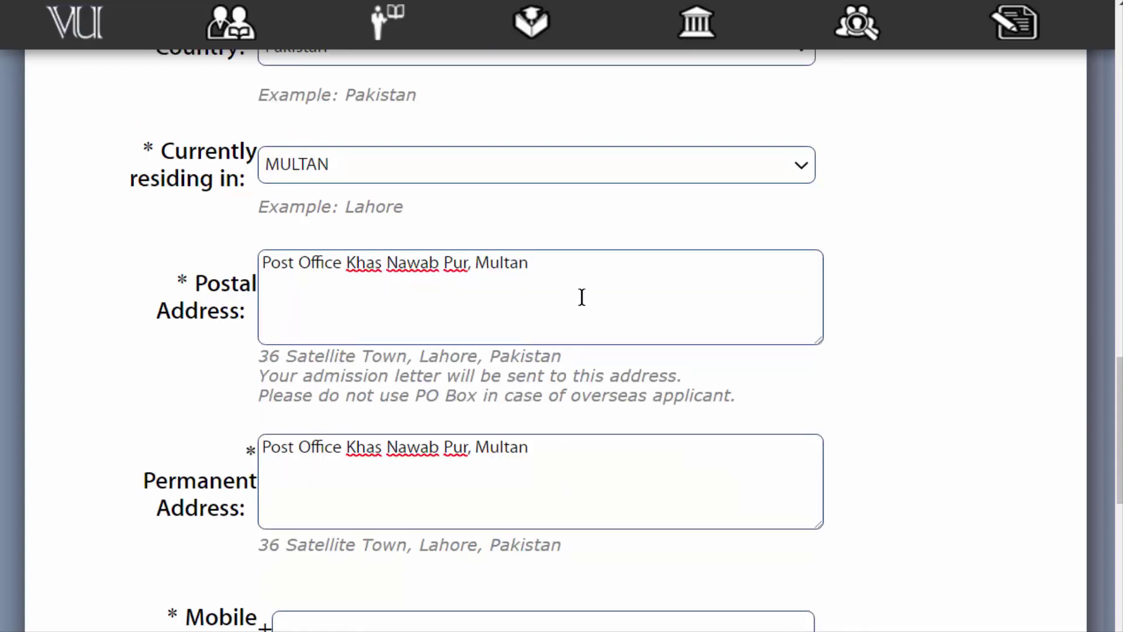
pyautogui.click(440, 473)
pyautogui.scroll(-3, 549, 459)
# Enter the applicant's mobile number in the Mobile Number field
pyautogui.click(429, 375)
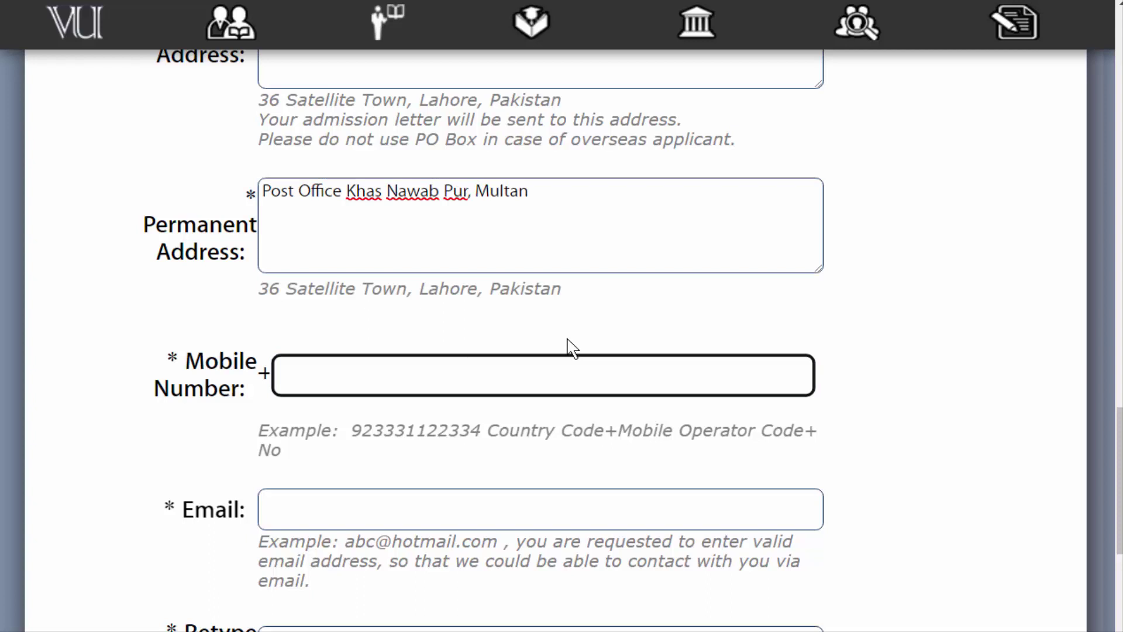
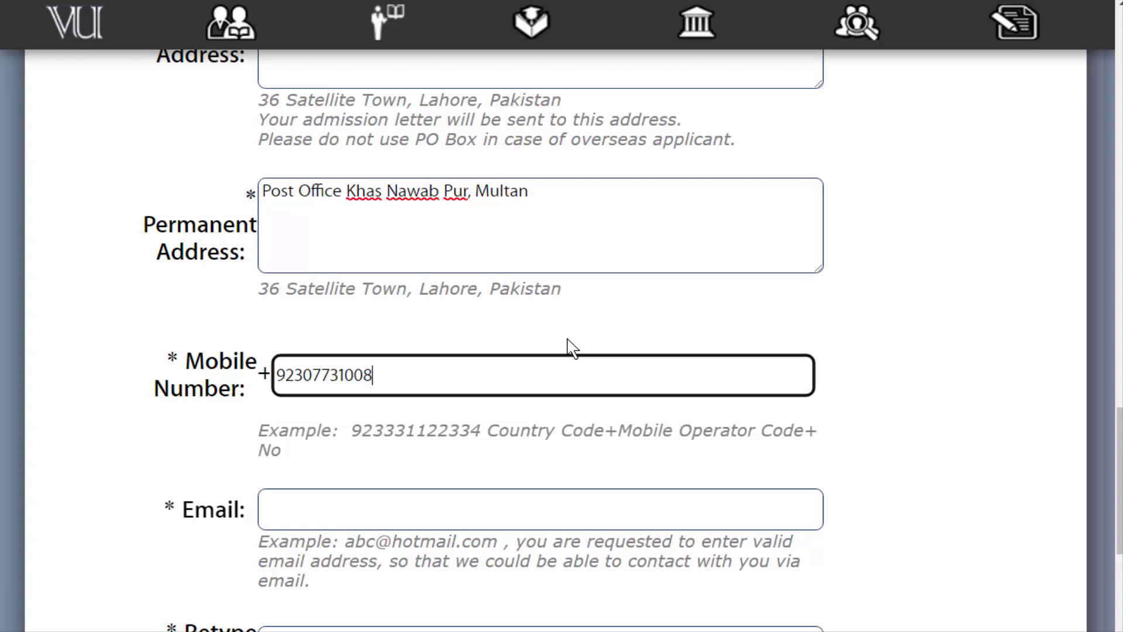
pyautogui.scroll(-2, 514, 471)
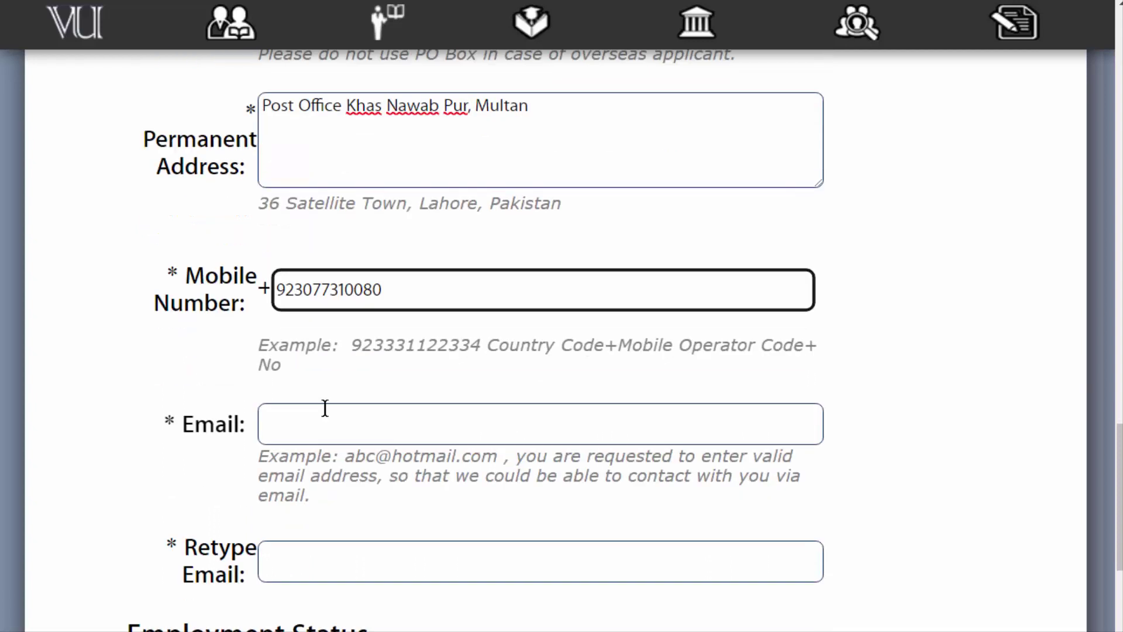
# Fill Email from the saved address suggestion and copy the same address into Retype Email
pyautogui.click(491, 427)
pyautogui.click(467, 477)
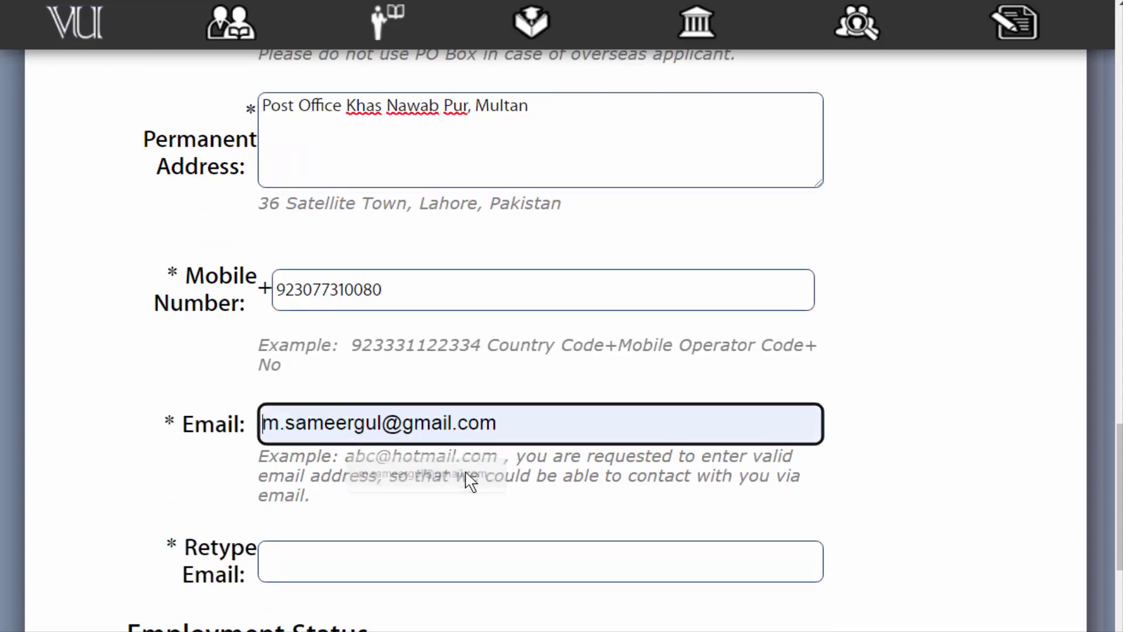
pyautogui.scroll(-5, 506, 410)
pyautogui.click(476, 346)
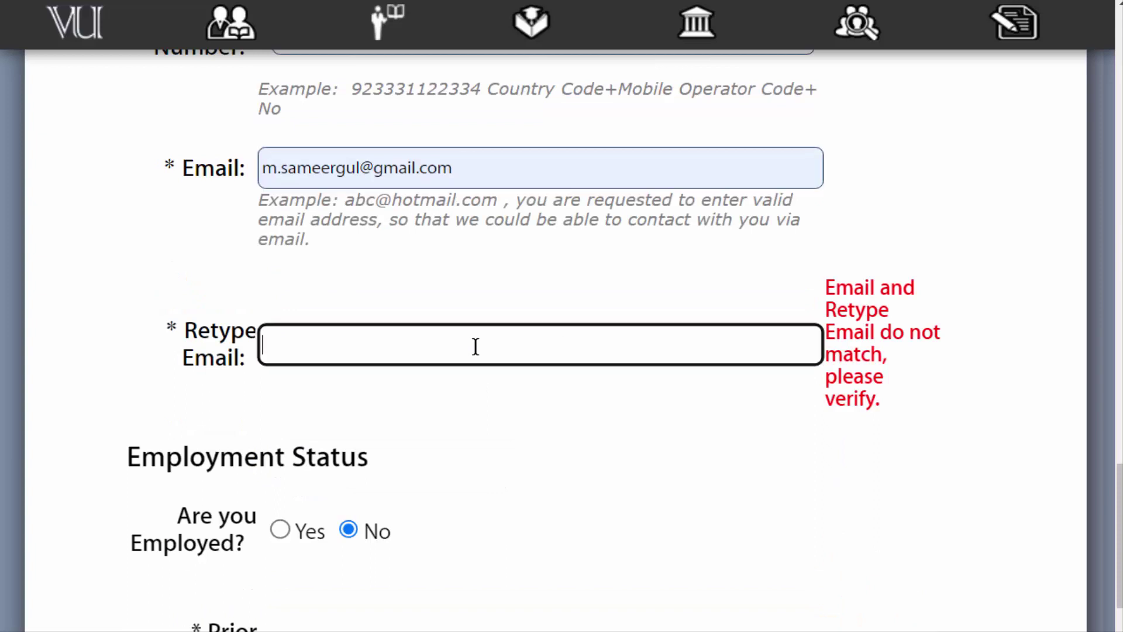
pyautogui.moveTo(459, 170); pyautogui.dragTo(199, 176)
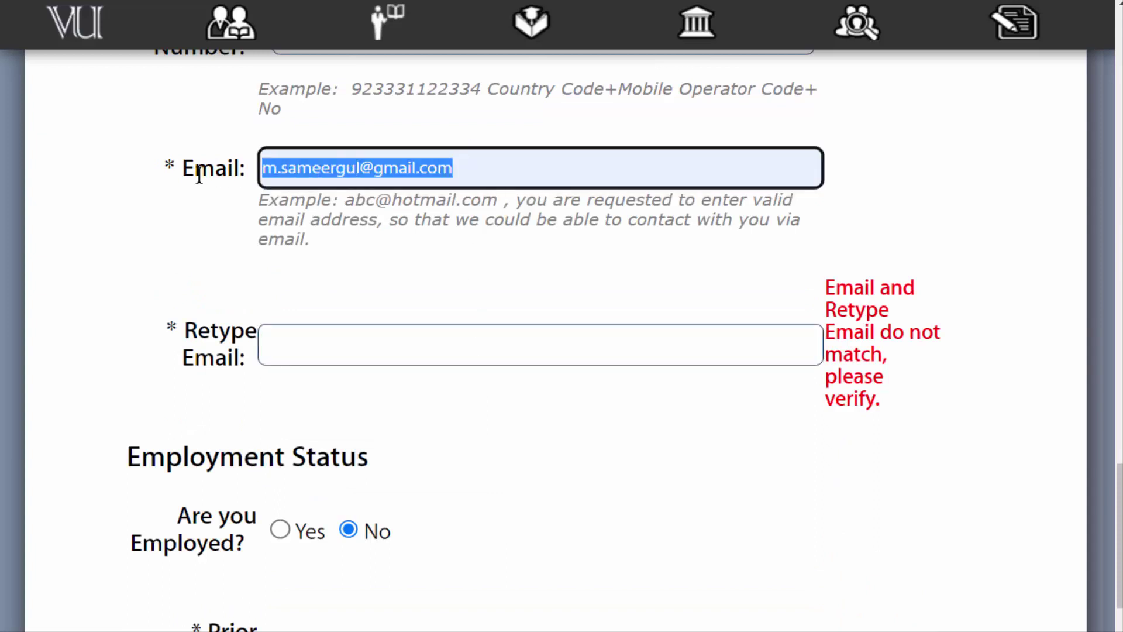
pyautogui.click(420, 344)
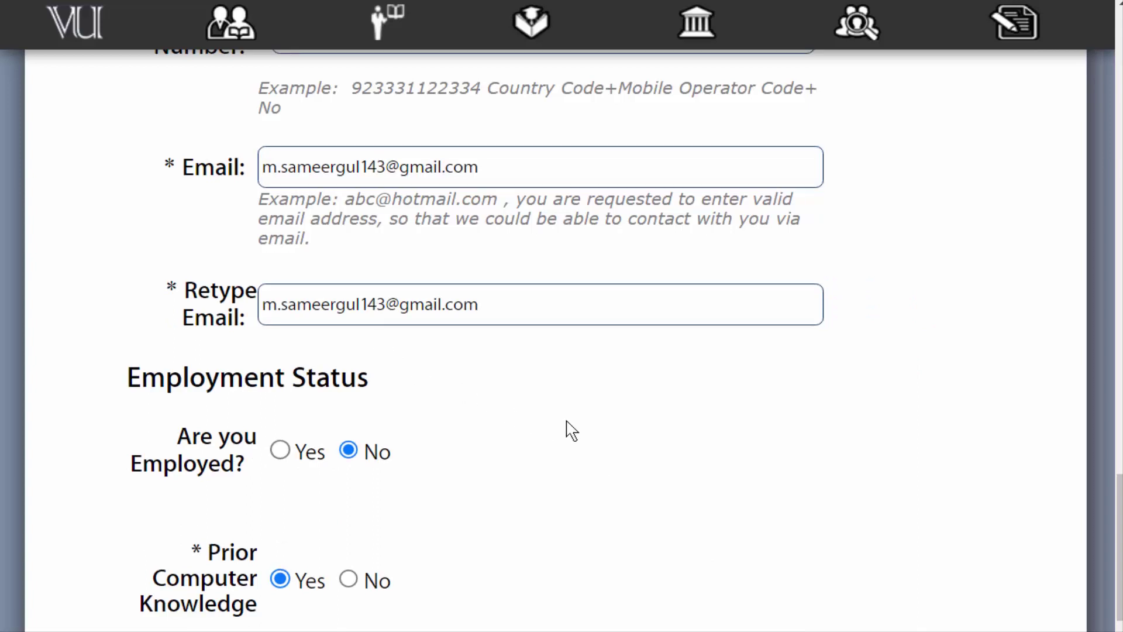
# Mark Yes for having a personal computer at home and scroll down to the Submit button
pyautogui.scroll(-3, 566, 431)
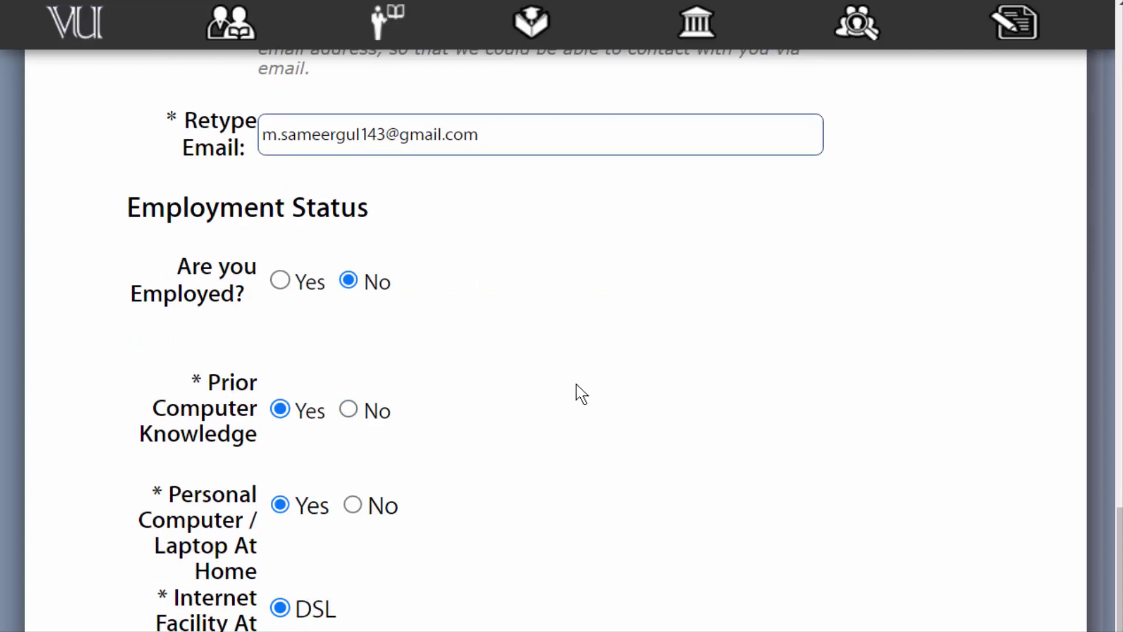
pyautogui.scroll(-1, 581, 394)
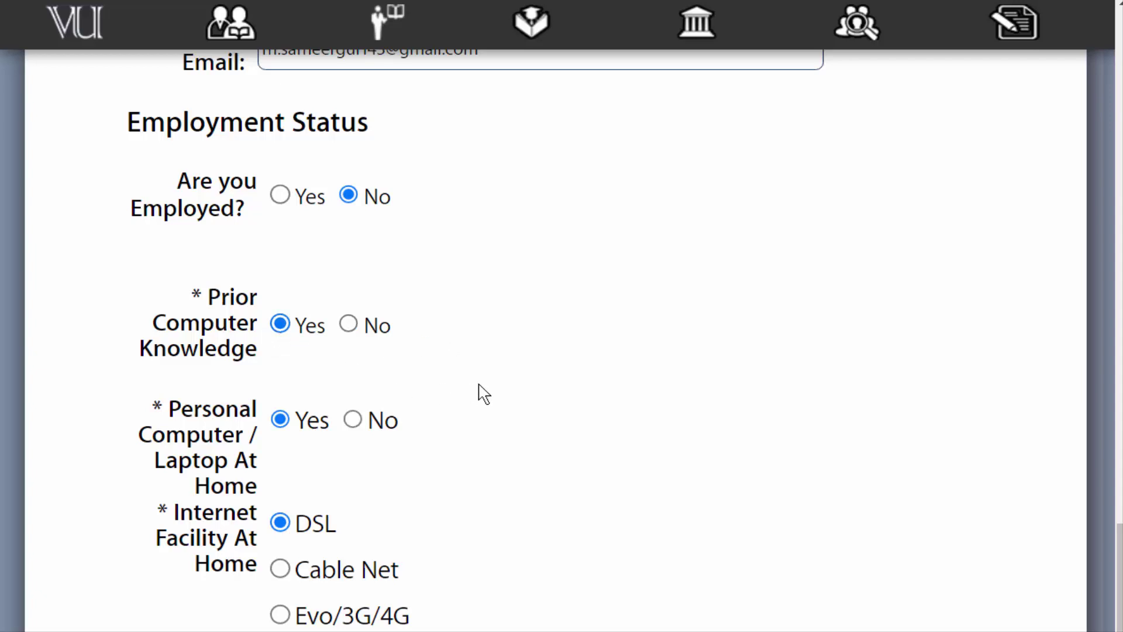
pyautogui.scroll(-3, 478, 375)
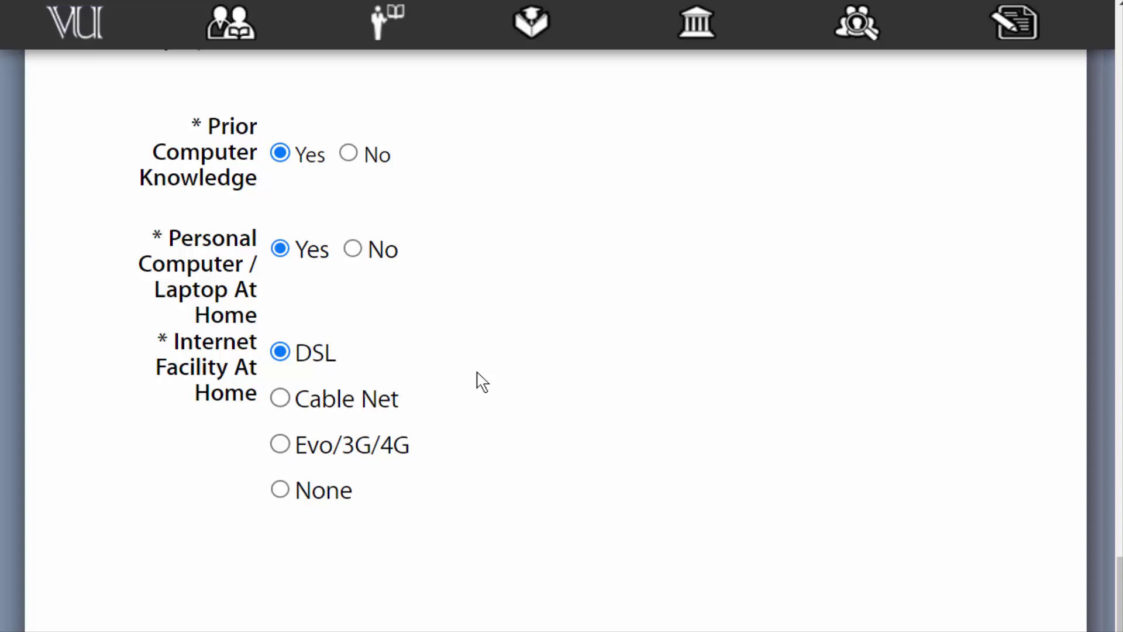
pyautogui.click(280, 248)
pyautogui.scroll(-3, 389, 393)
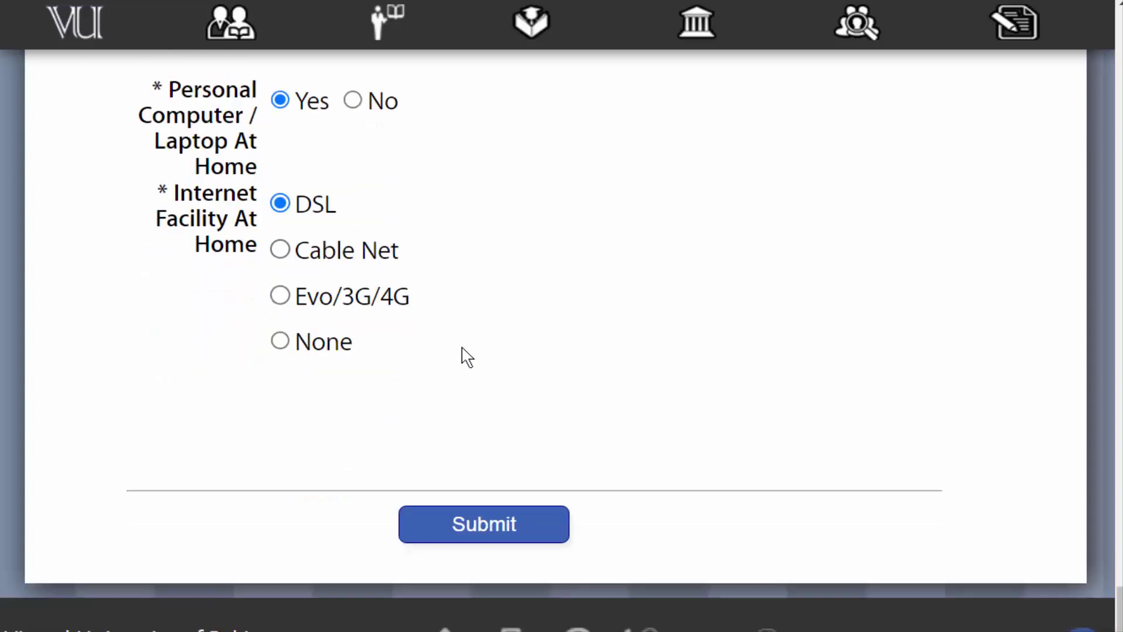